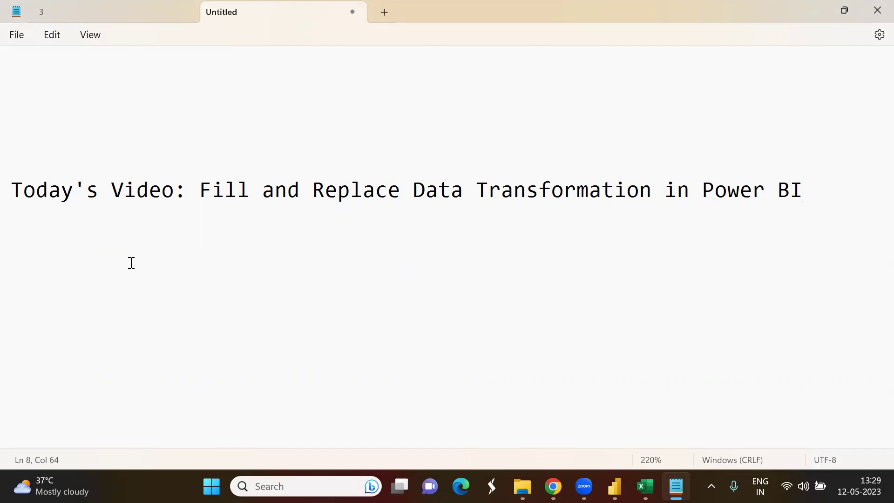
left_click_drag(203, 190, 402, 191)
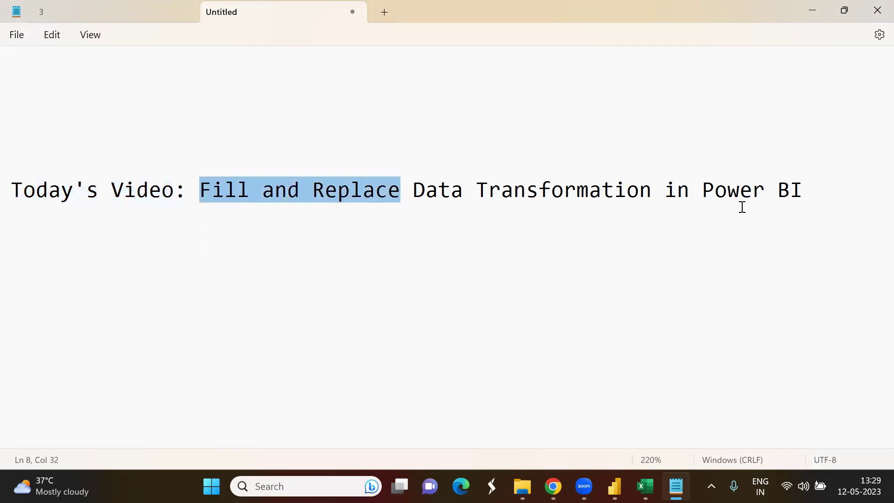
left_click(814, 191)
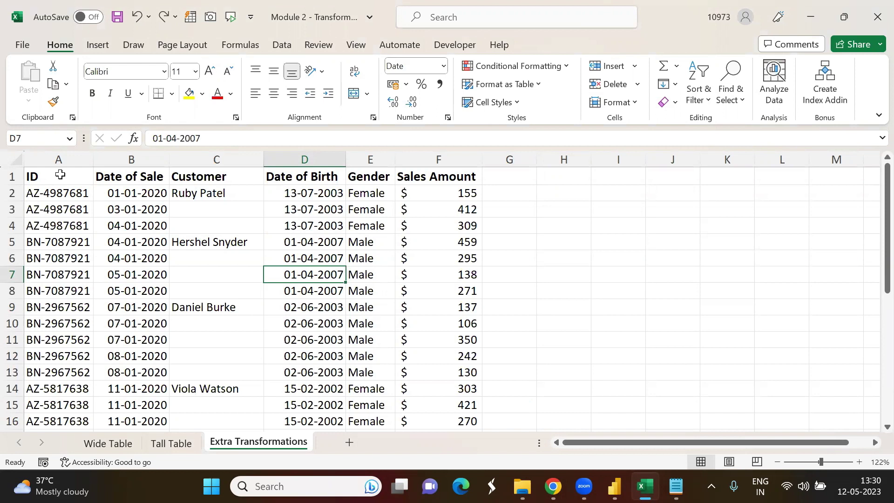
- Review the column headers from ID through Sales Amount on the Extra Transformations sheet
left_click(59, 175)
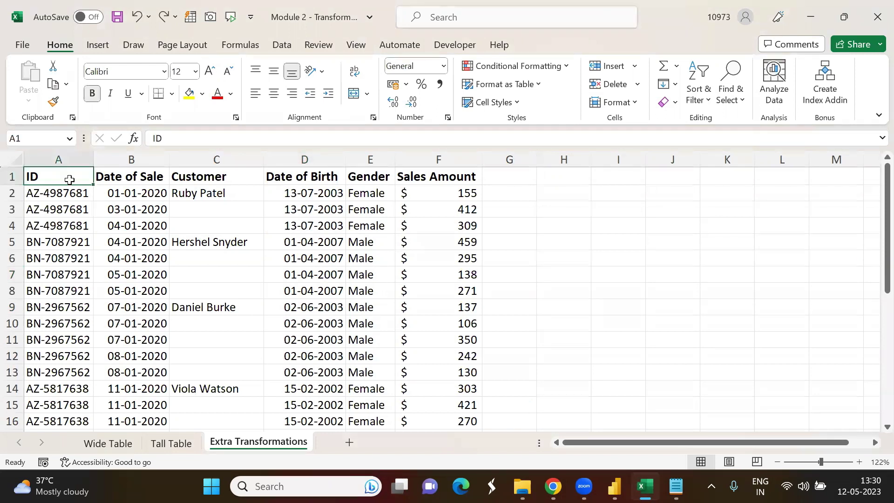
left_click(138, 175)
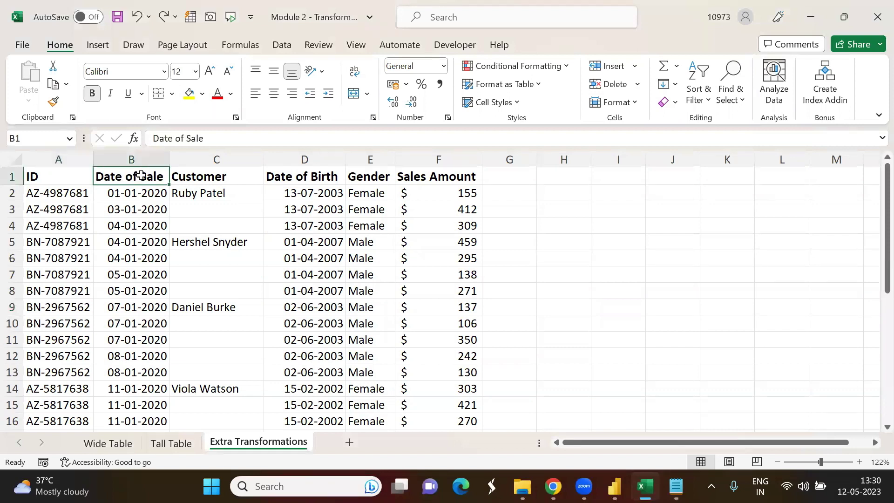
left_click(240, 174)
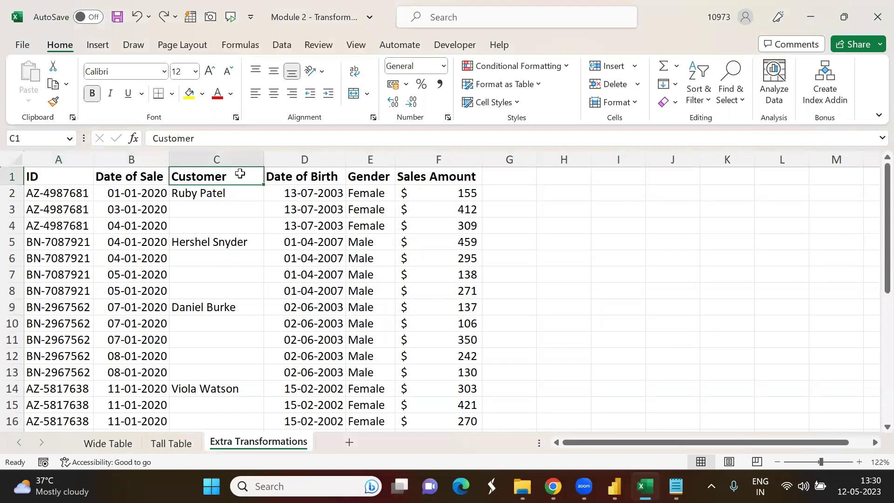
left_click(317, 173)
left_click(373, 174)
left_click(421, 176)
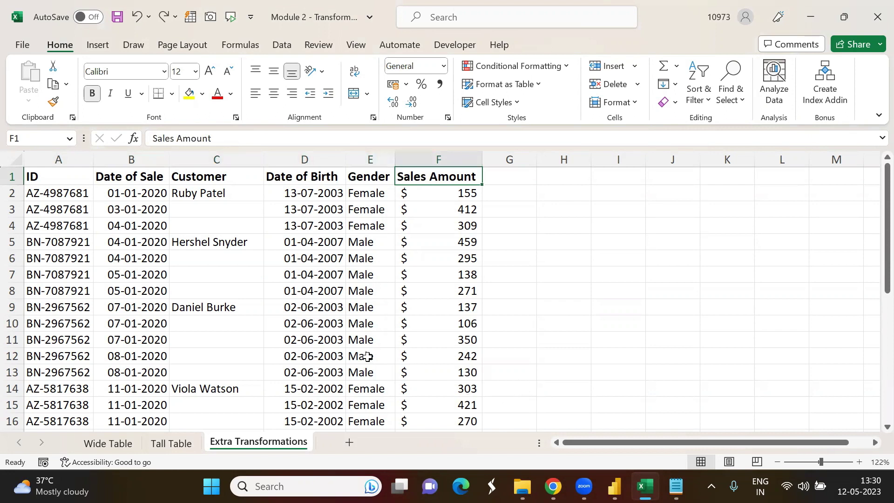
- Examine the Customer column for blank cells beneath each customer name, comparing it with the rest of the table
left_click(220, 160)
left_click_drag(219, 207, 217, 226)
left_click_drag(224, 257, 244, 370)
scroll(236, 323, "down", 1)
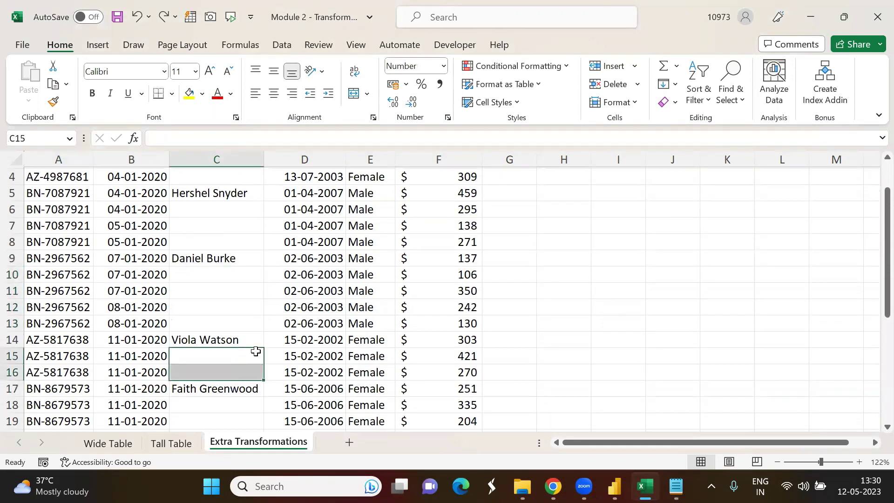
scroll(255, 351, "up", 1)
left_click(218, 208)
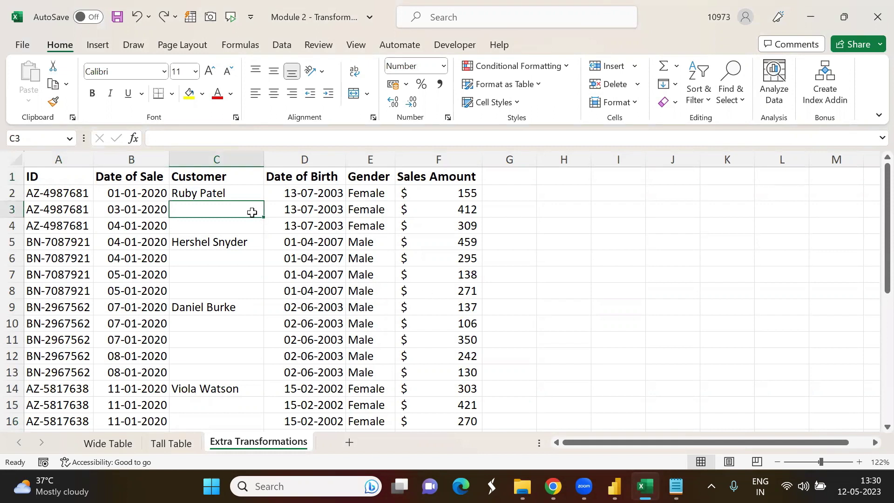
left_click_drag(74, 178, 459, 408)
left_click(370, 335)
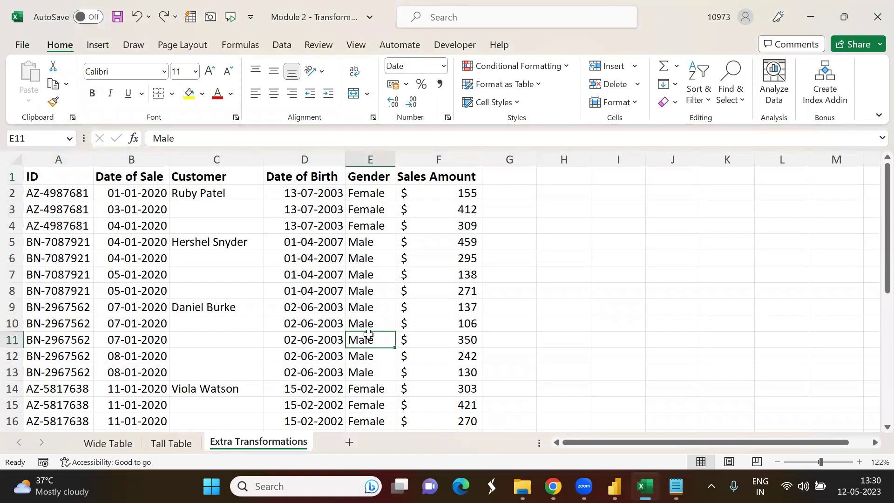
left_click(257, 218)
left_click_drag(256, 220, 256, 228)
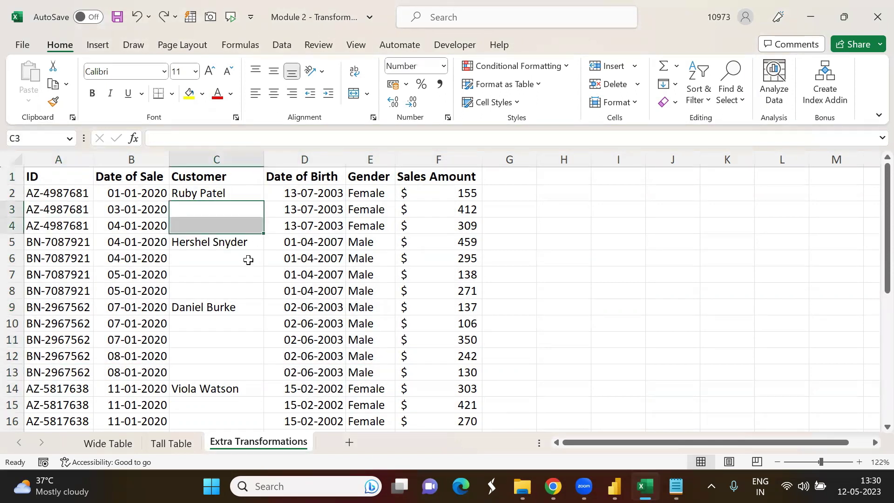
left_click_drag(247, 260, 243, 291)
left_click(242, 222)
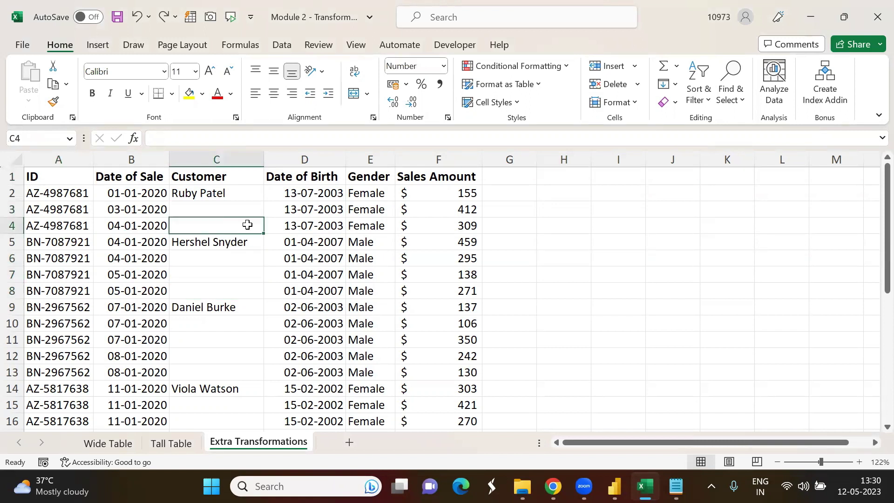
- Try filling the customer name in C2 down through C4
left_click(237, 192)
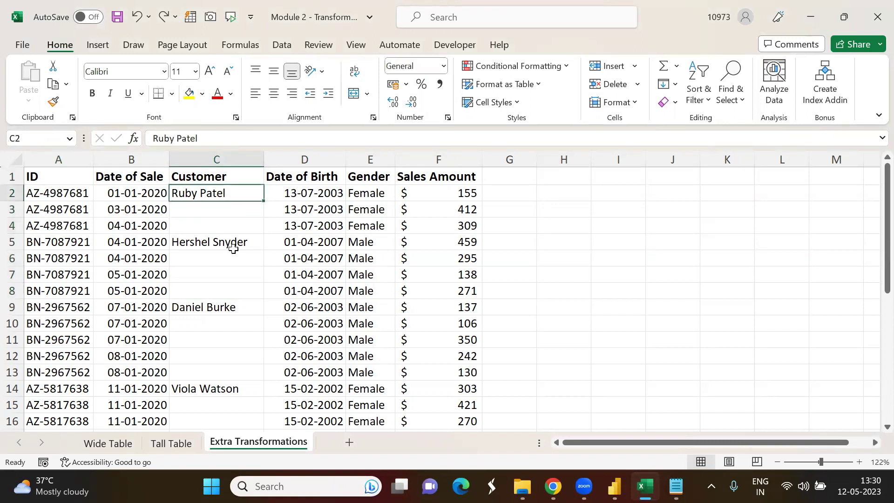
left_click_drag(264, 201, 257, 236)
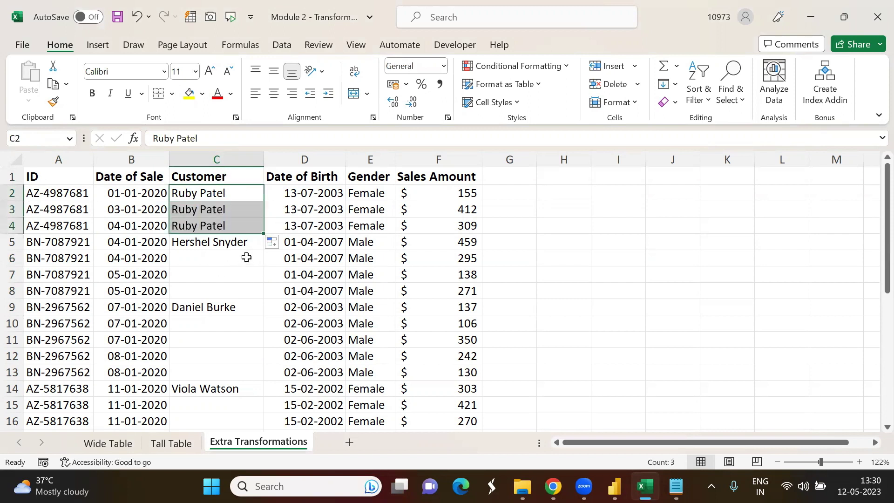
key("ctrl+z")
key("ctrl+y")
key("ctrl+z")
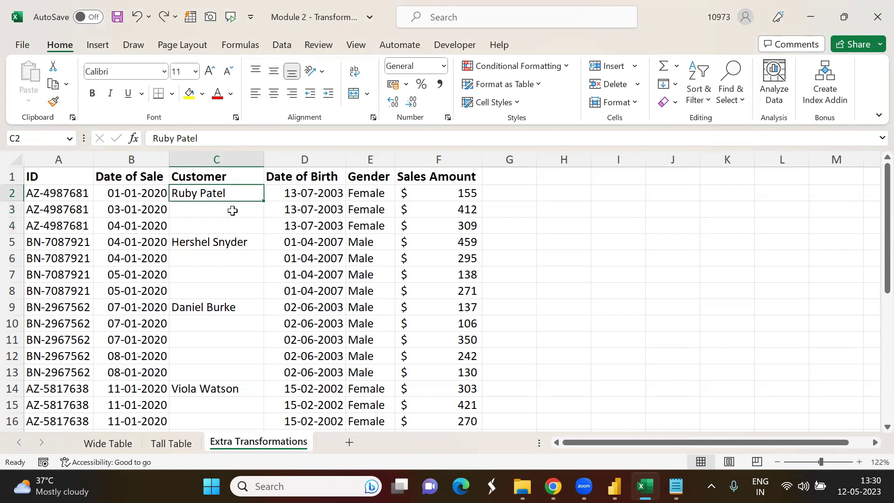
- Check the blank Customer ranges C3:C4, C6:C8 and C10:C13 against the surrounding sales records
left_click(232, 210)
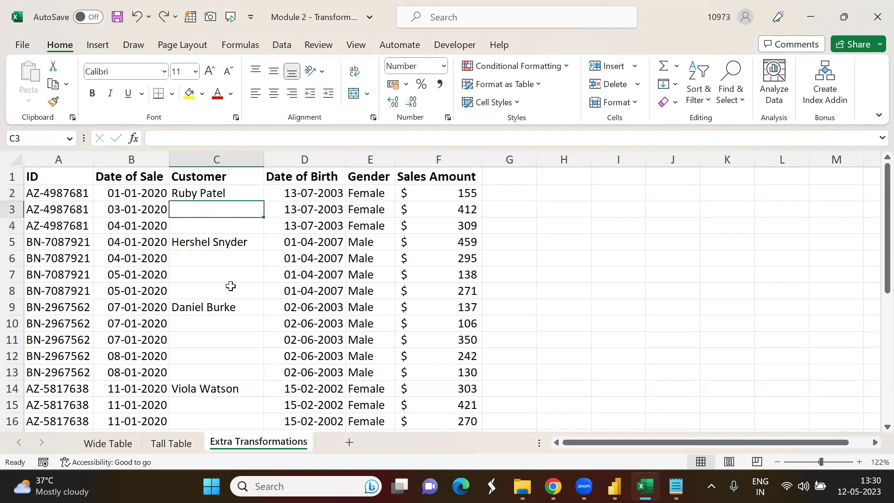
left_click(214, 194)
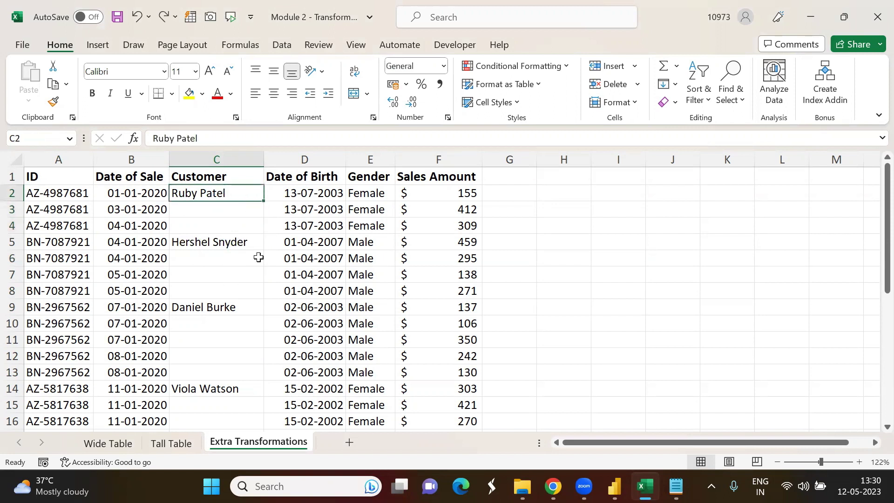
left_click(249, 271)
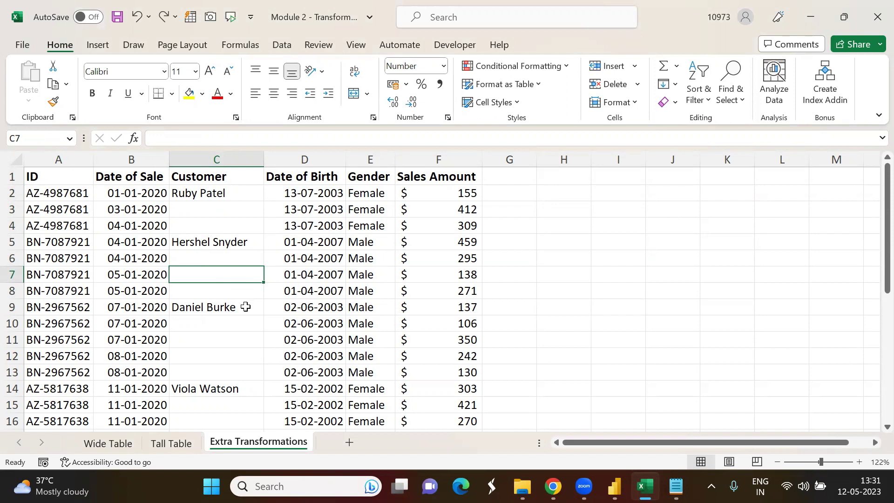
left_click_drag(244, 209, 244, 223)
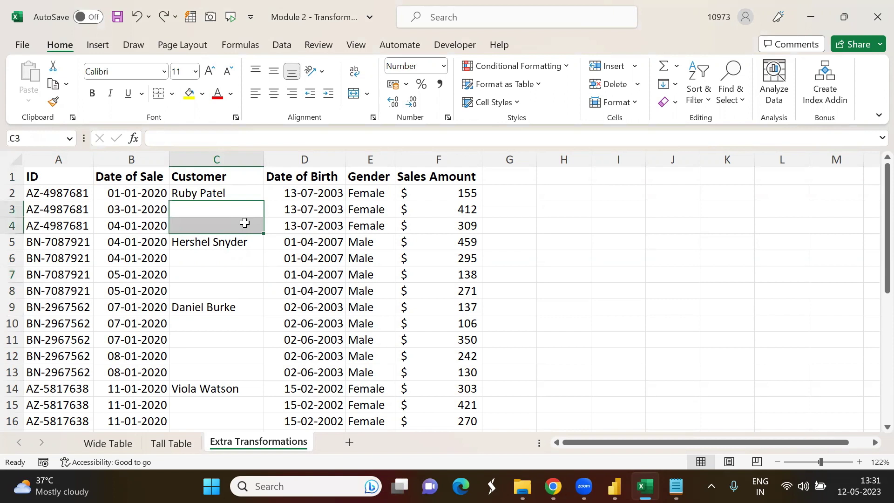
left_click(254, 306)
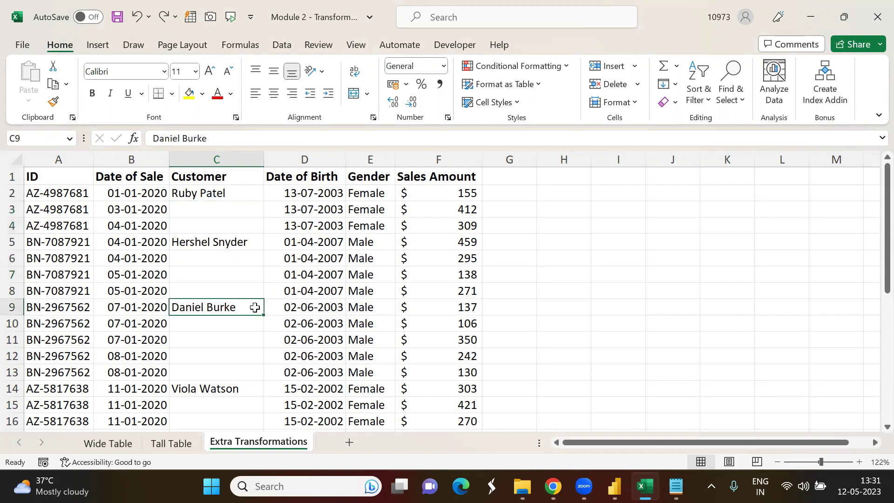
left_click_drag(63, 180, 375, 356)
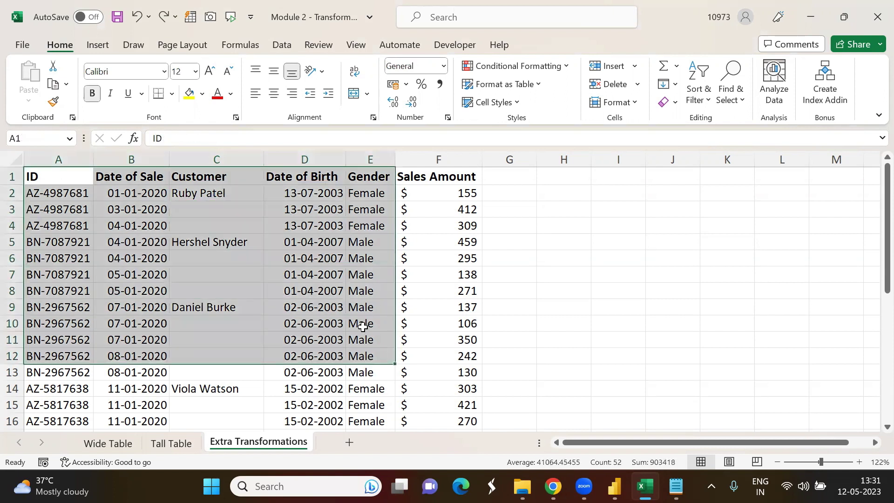
left_click(465, 339)
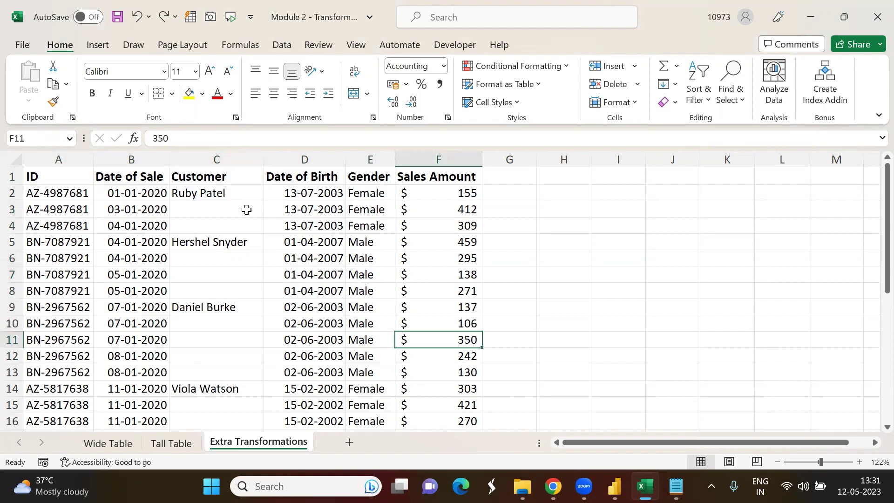
left_click_drag(246, 210, 242, 224)
left_click_drag(244, 259, 247, 292)
left_click_drag(245, 323, 248, 370)
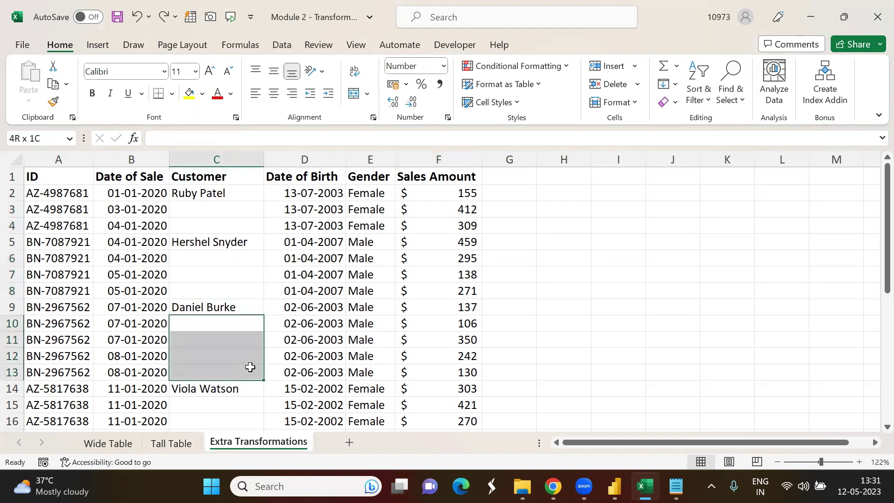
left_click(55, 178)
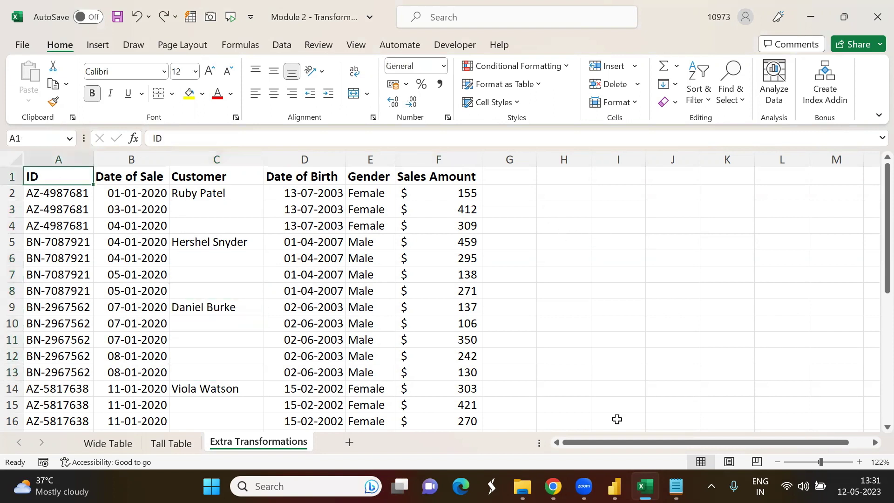
- Switch to Power BI Desktop and import the Extra Transformations sheet from Module 2 - Transform Data.xlsx into Power Query Editor for transformation
left_click(615, 487)
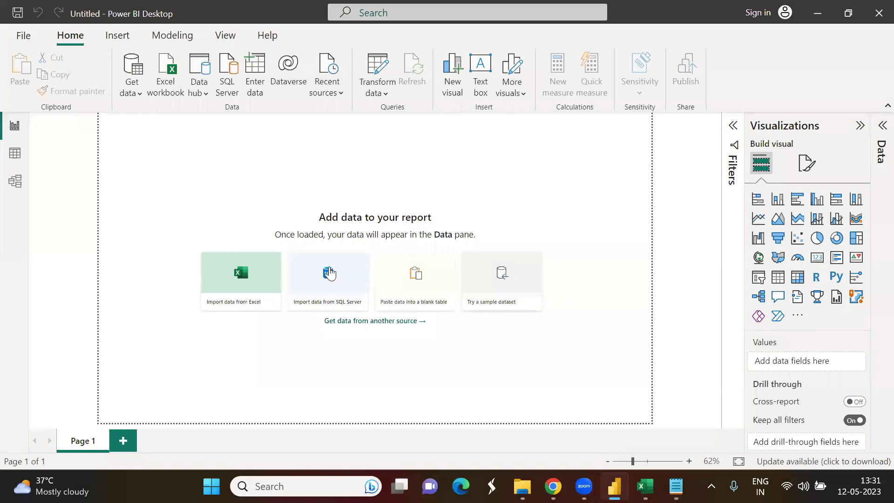
left_click(689, 461)
left_click(688, 460)
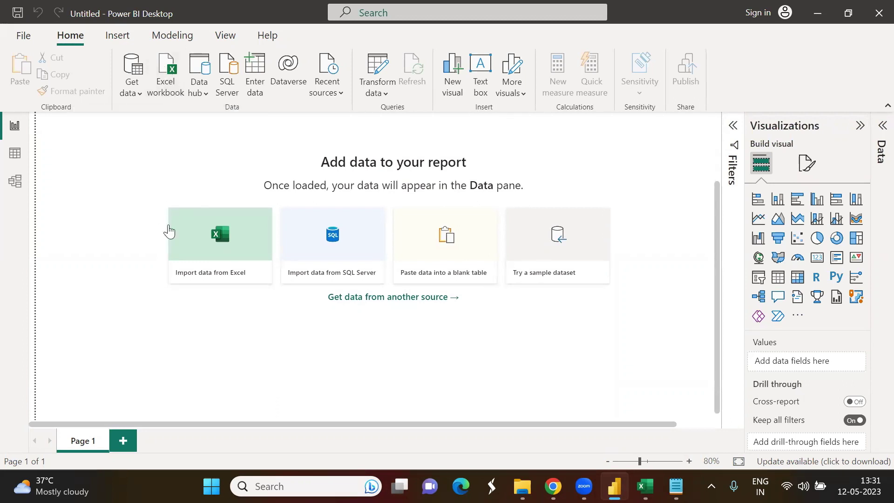
left_click(230, 252)
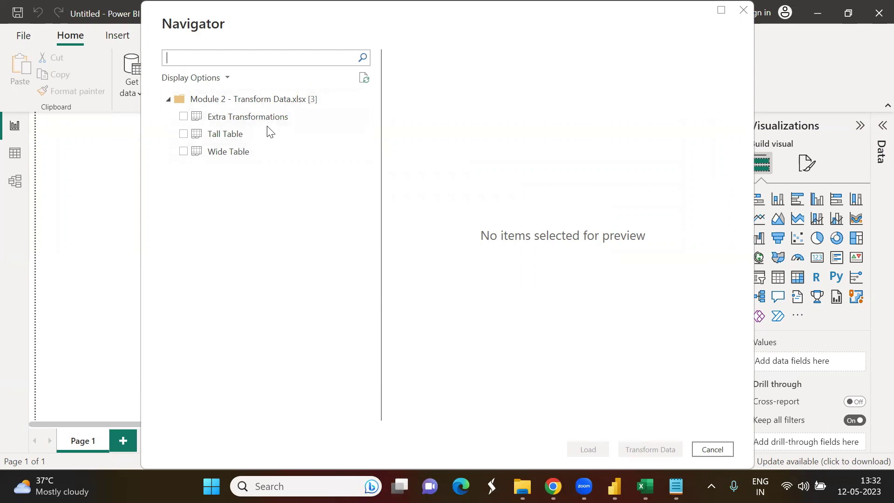
left_click(184, 116)
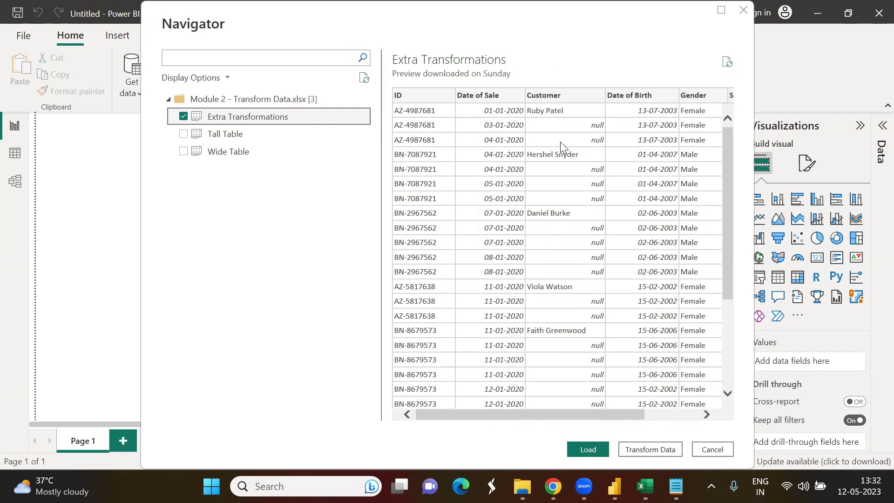
key("alt+Tab")
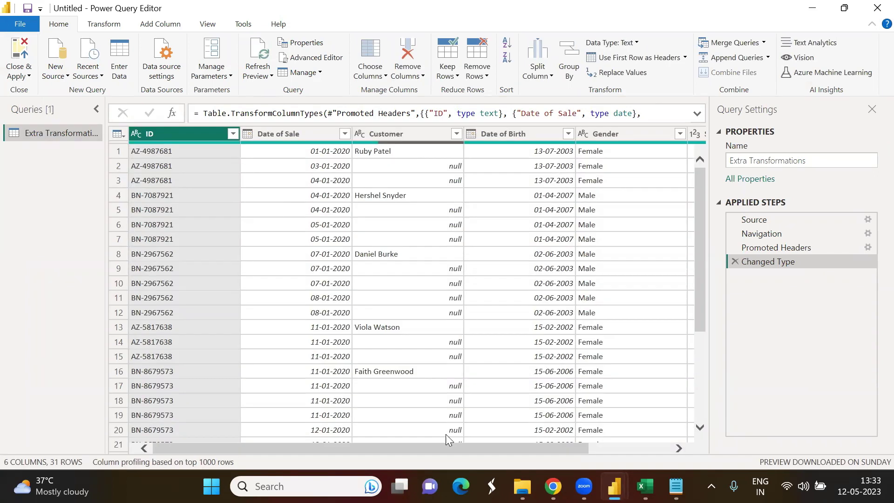
- Select the Customer column and look at the available Fill directions
left_click_drag(431, 451, 290, 433)
left_click(415, 133)
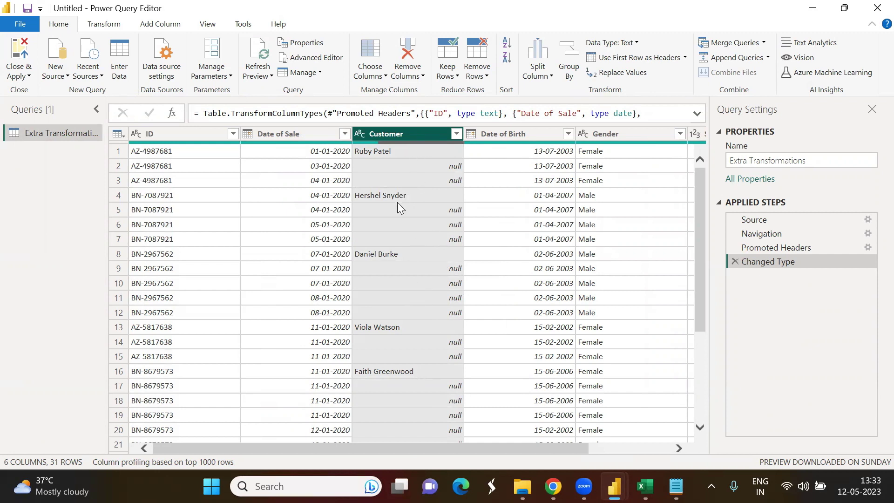
left_click(115, 25)
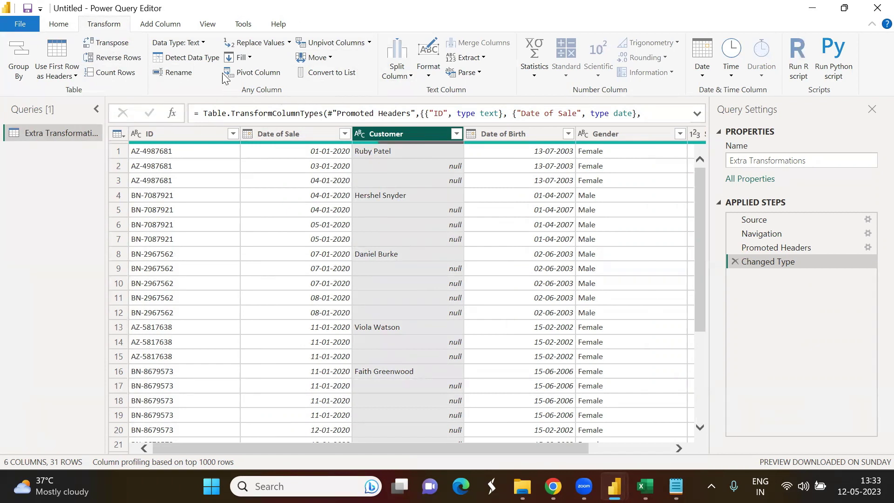
left_click(242, 58)
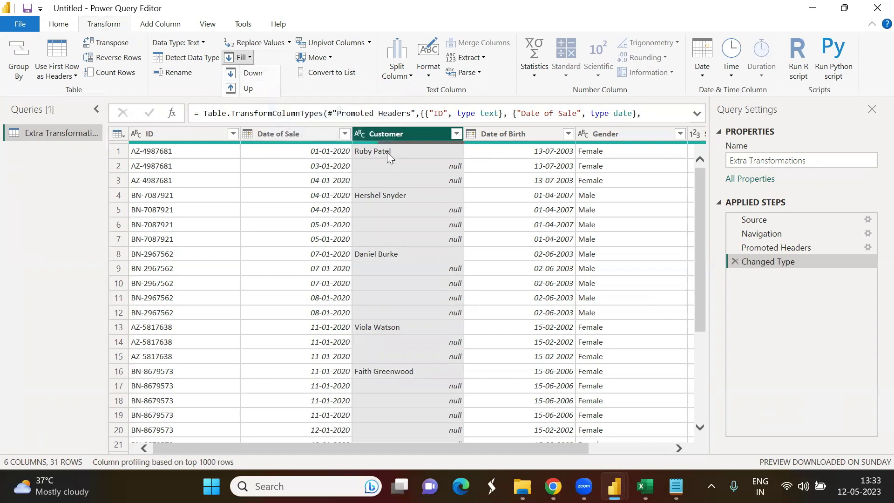
left_click(410, 177)
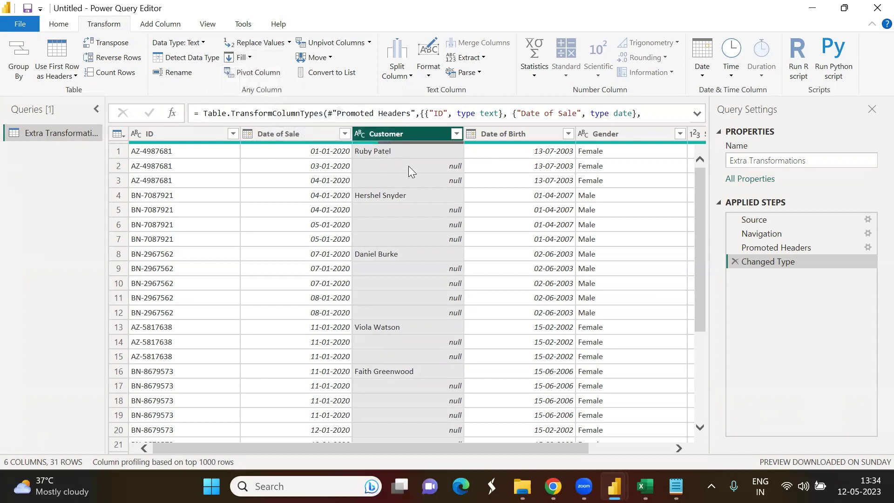
- Inspect the Customer values in the first three rows to compare the name with the null cells
left_click(408, 165)
left_click(408, 152)
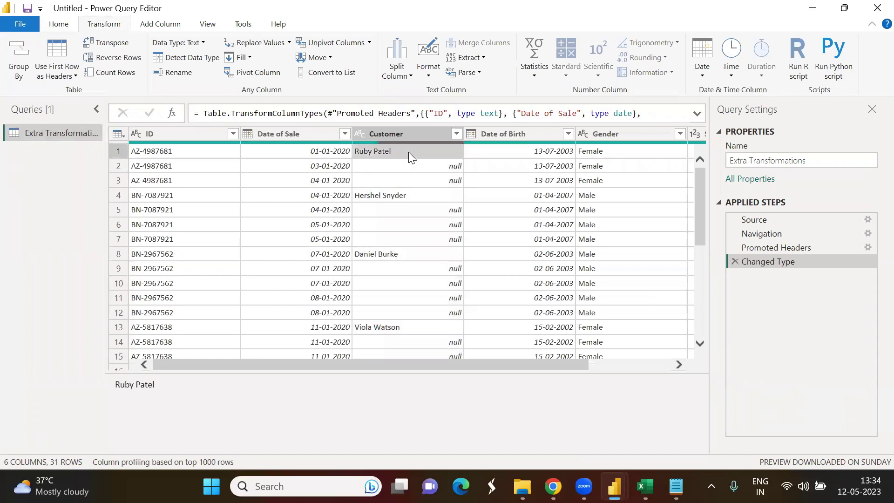
left_click(378, 168)
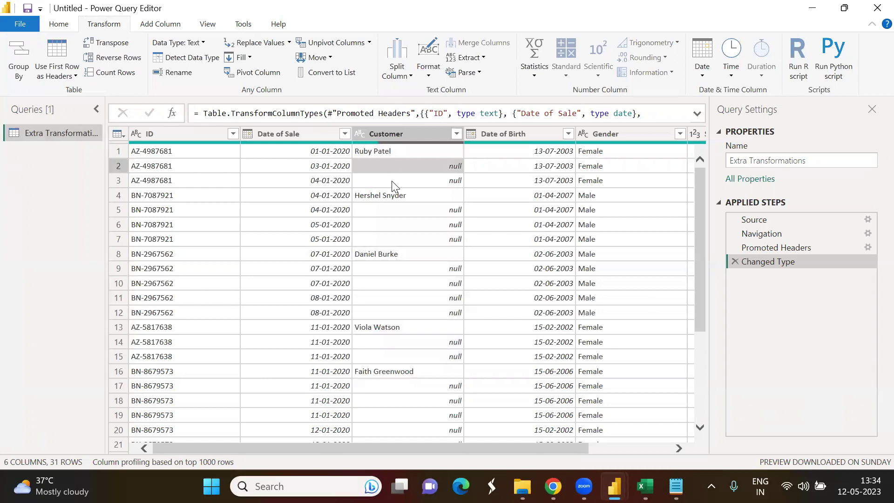
left_click(400, 168)
left_click(406, 167)
left_click(407, 181)
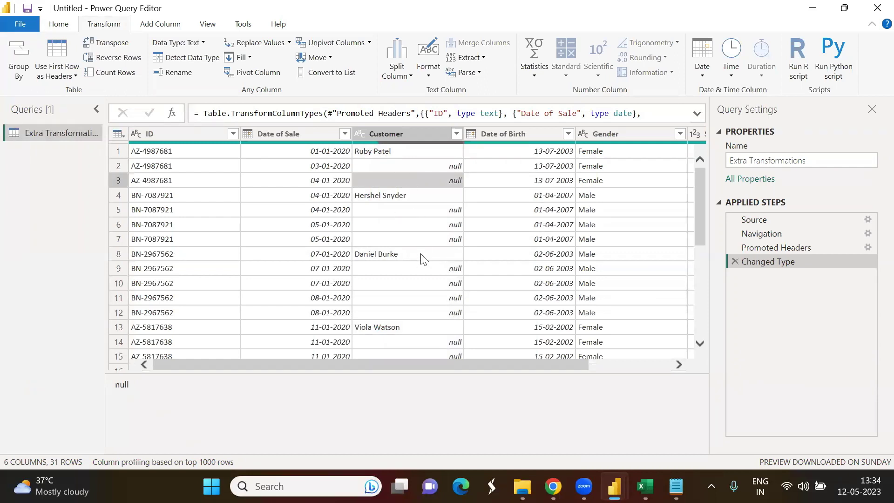
- Fill the null cells of the Customer column downward with the customer name above them
left_click(402, 199)
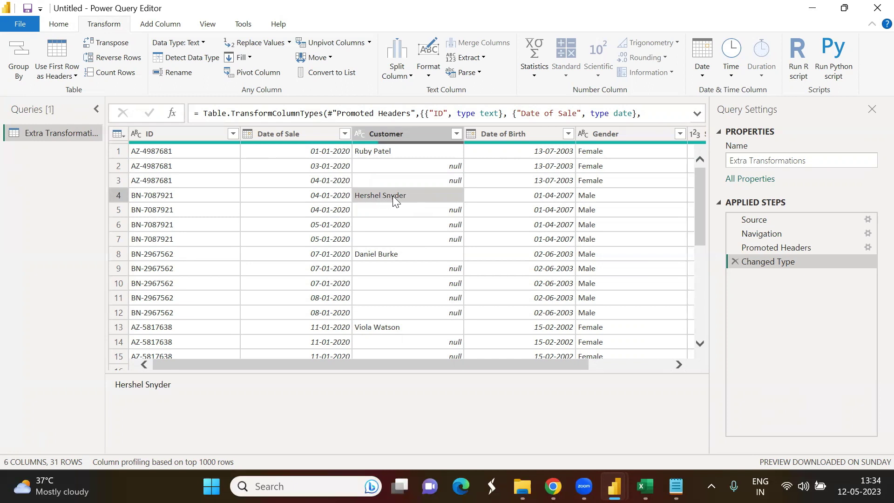
left_click(399, 209)
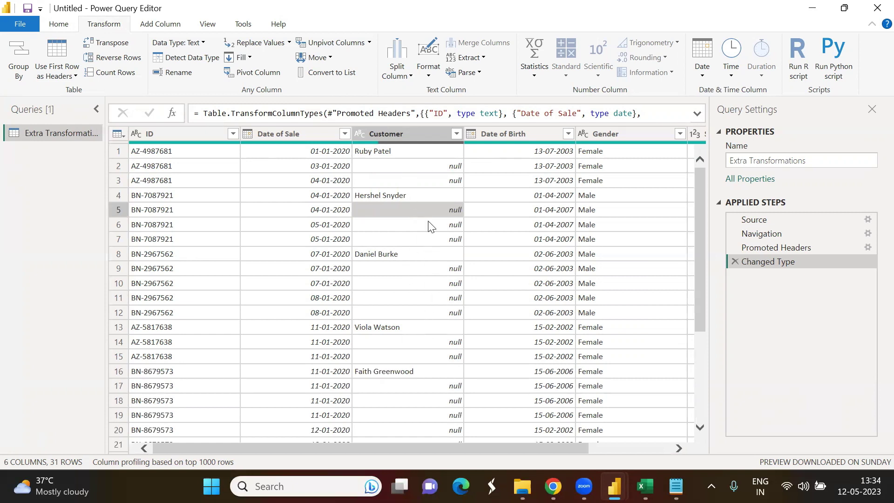
left_click(241, 58)
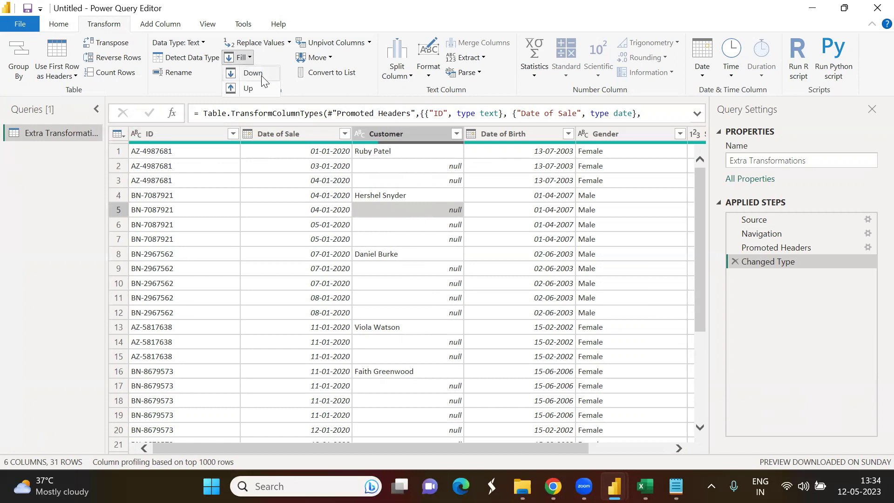
left_click(401, 132)
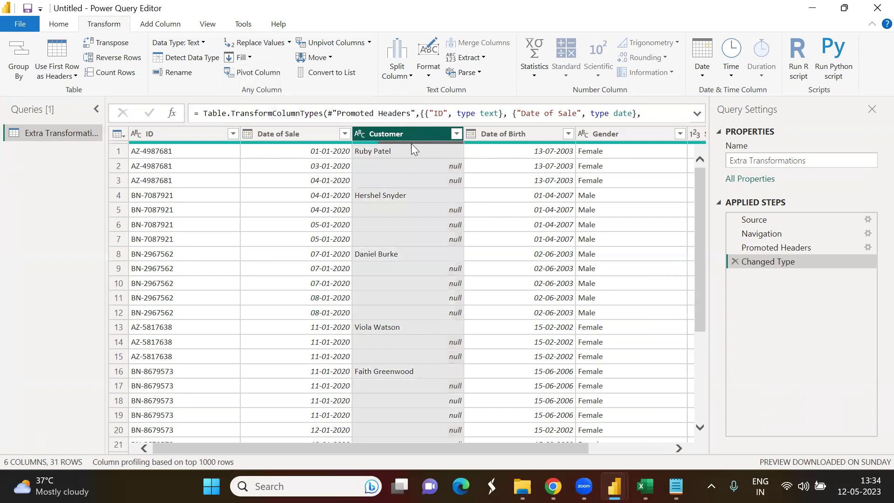
left_click(250, 58)
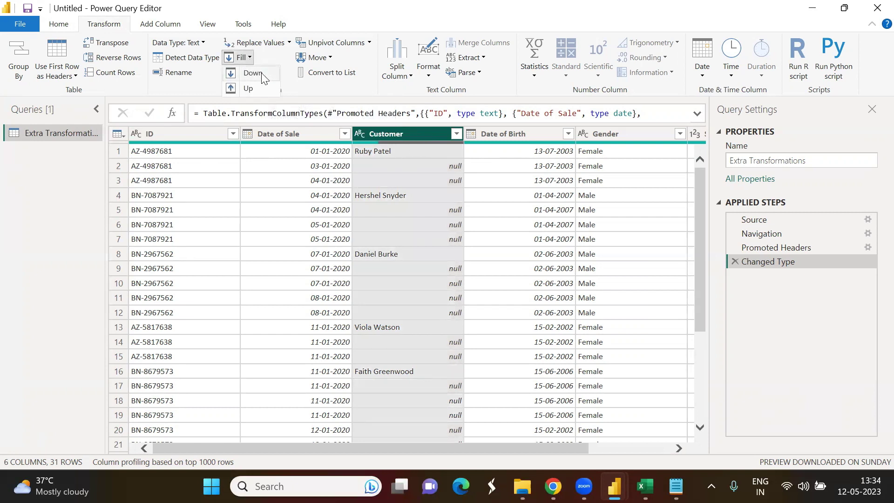
left_click(261, 73)
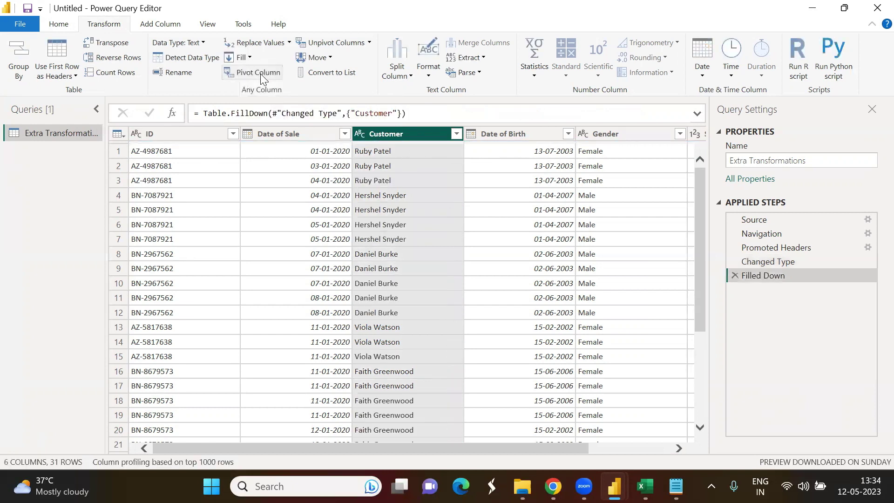
- Review the filled Customer column from the first row to row 31, comparing the names within each customer's records
left_click(403, 180)
left_click(395, 153)
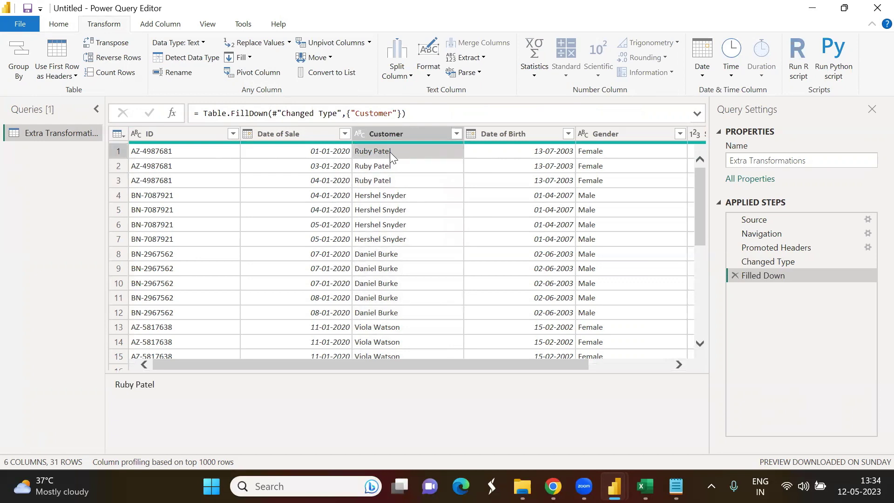
left_click(395, 166)
left_click(403, 180)
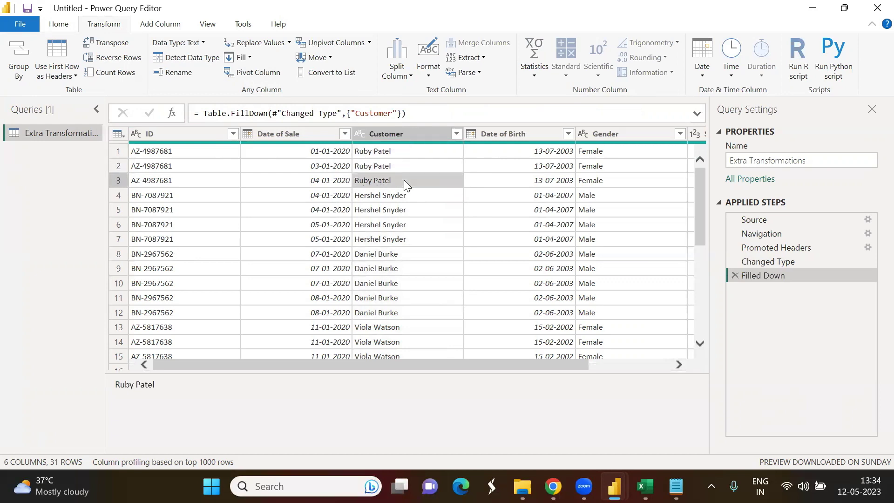
left_click(416, 213)
scroll(415, 238, "down", 4)
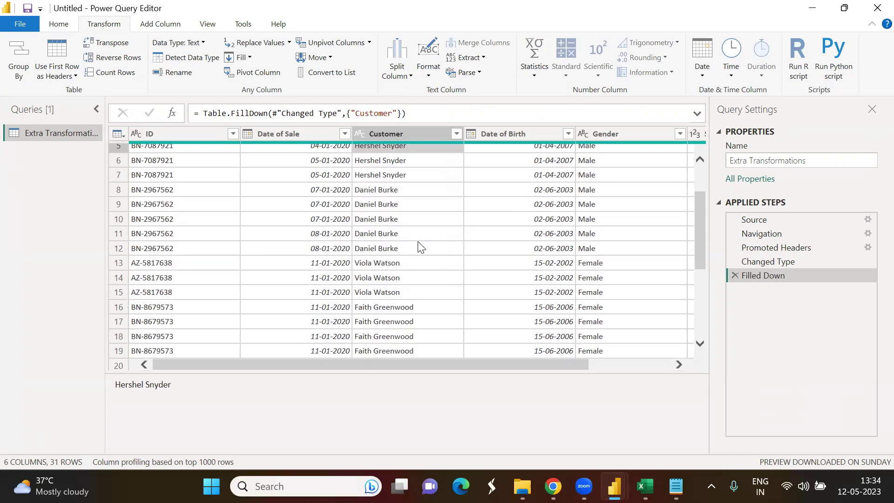
scroll(414, 235, "down", 2)
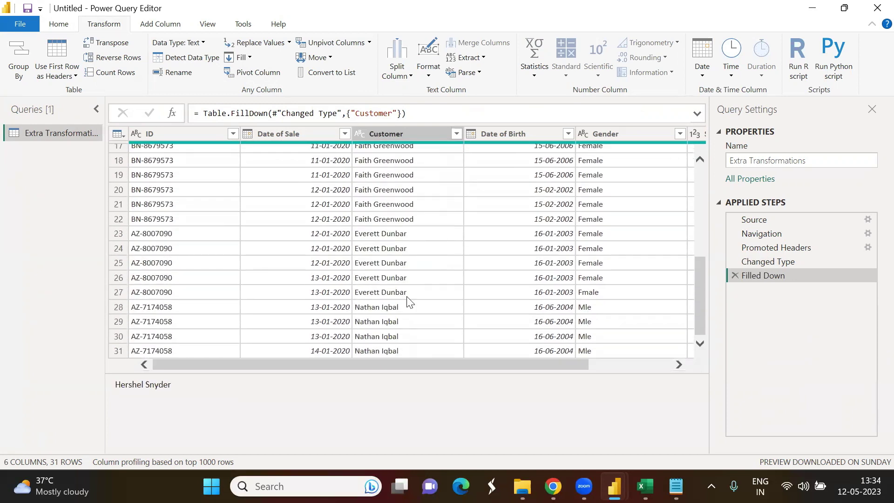
scroll(412, 301, "up", 3)
scroll(412, 301, "up", 3)
scroll(412, 301, "down", 1)
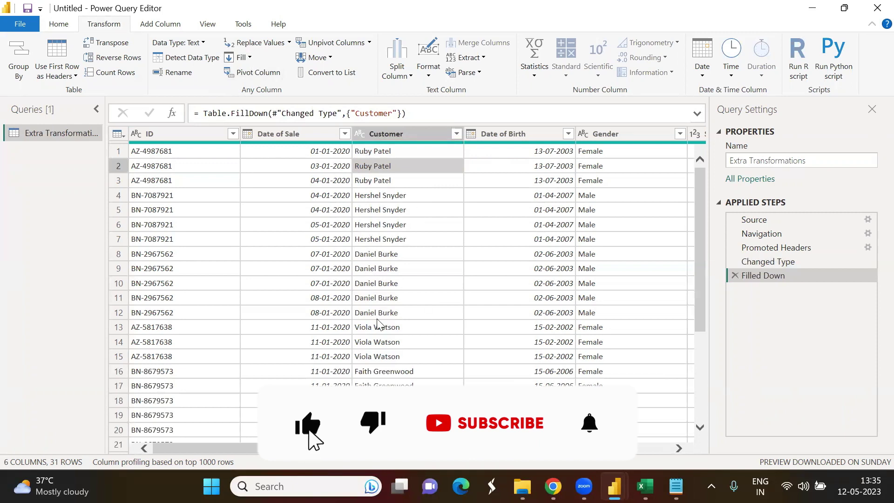
left_click(426, 297)
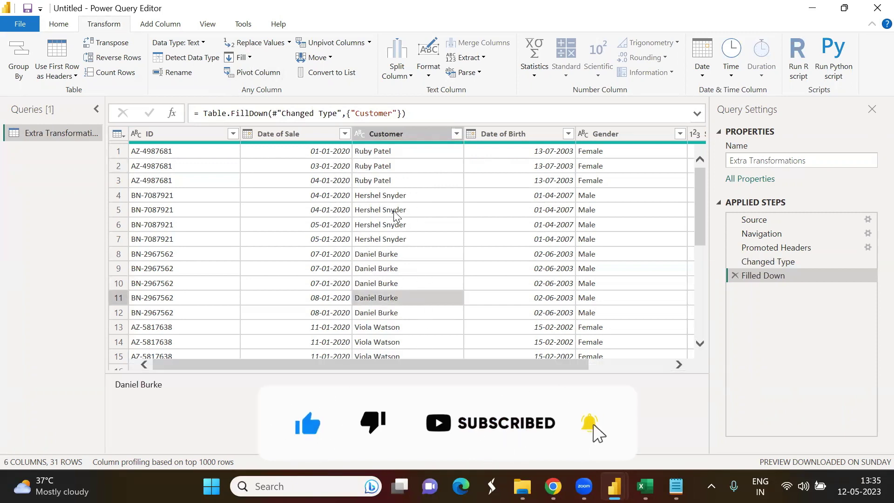
- Examine the Gender column for misspelled entries, especially in rows 27 to 29
left_click_drag(493, 364, 606, 366)
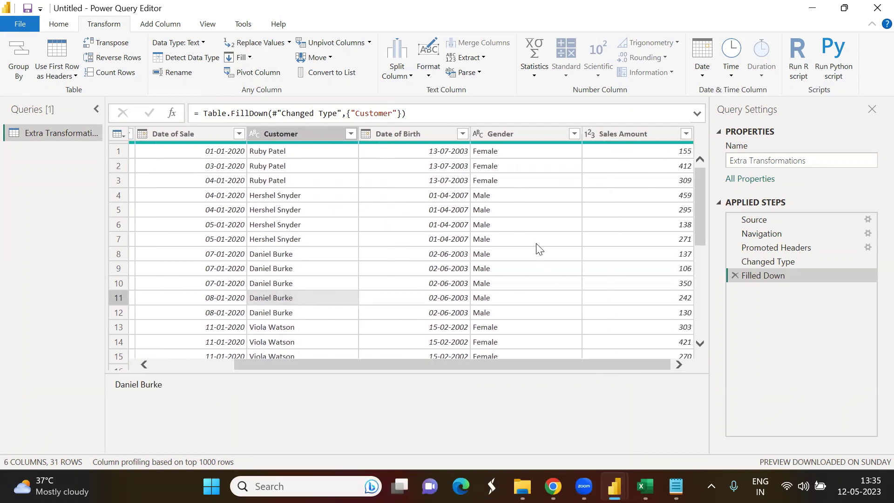
left_click(530, 133)
scroll(551, 237, "down", 4)
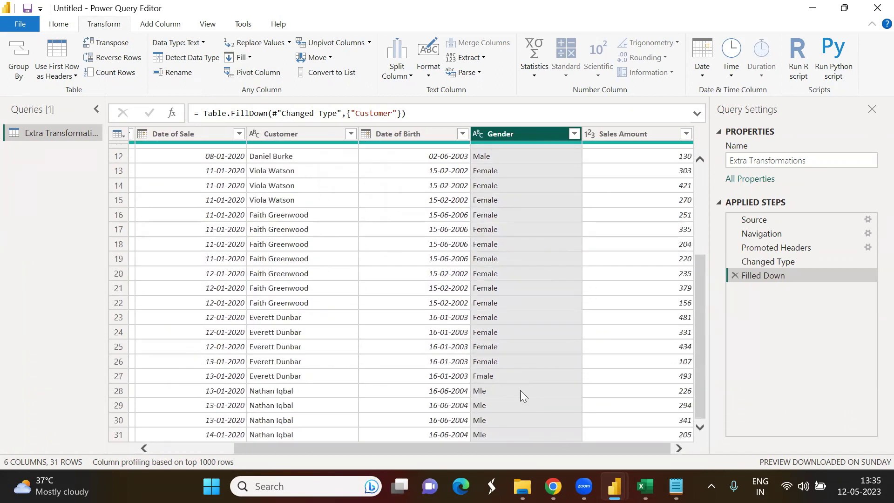
left_click(518, 390)
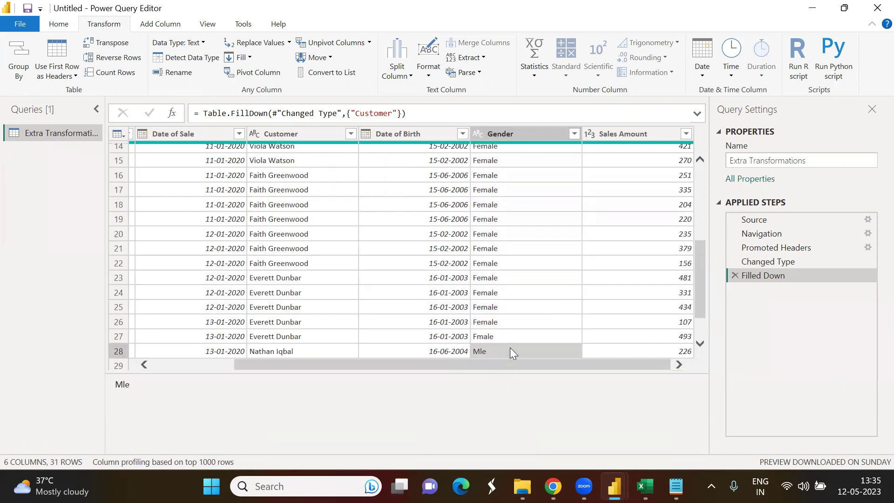
scroll(514, 342, "down", 1)
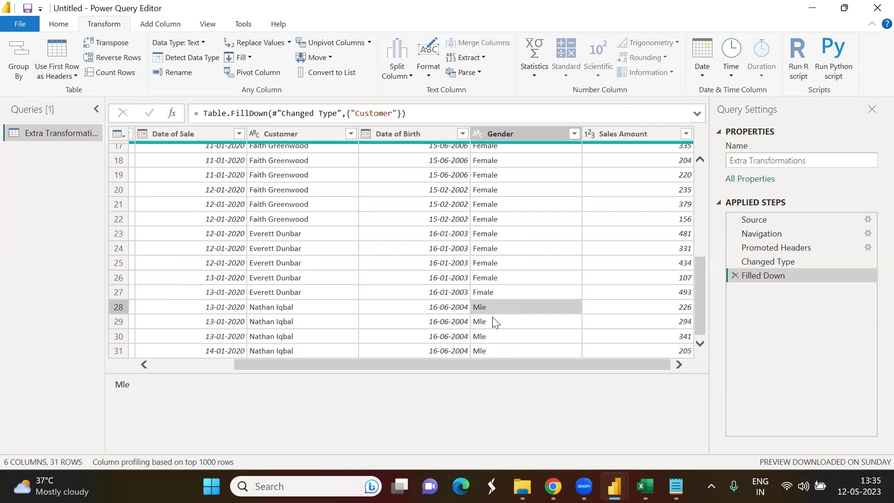
left_click(507, 292)
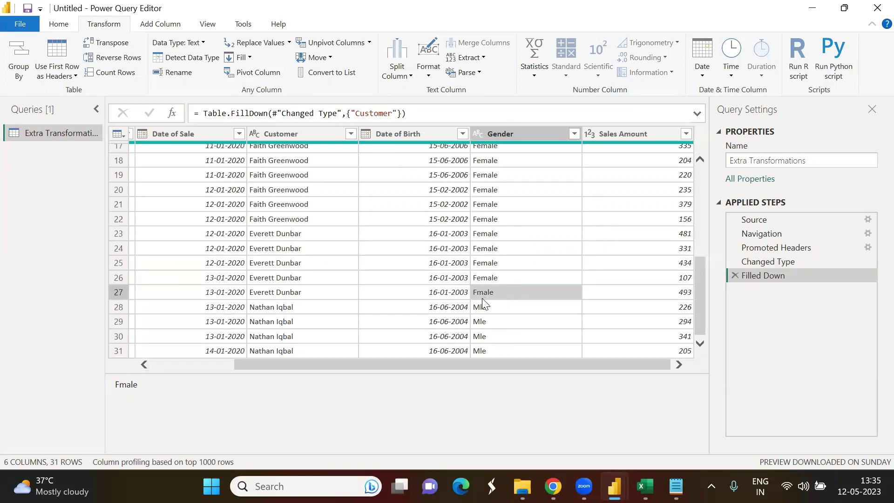
left_click(520, 325)
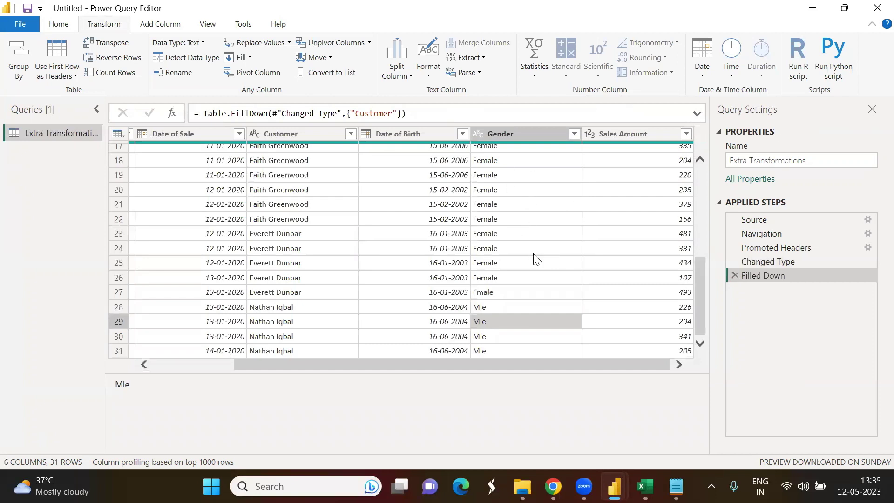
- Replace the value "Mle" with "Male" in the Gender column
left_click(532, 134)
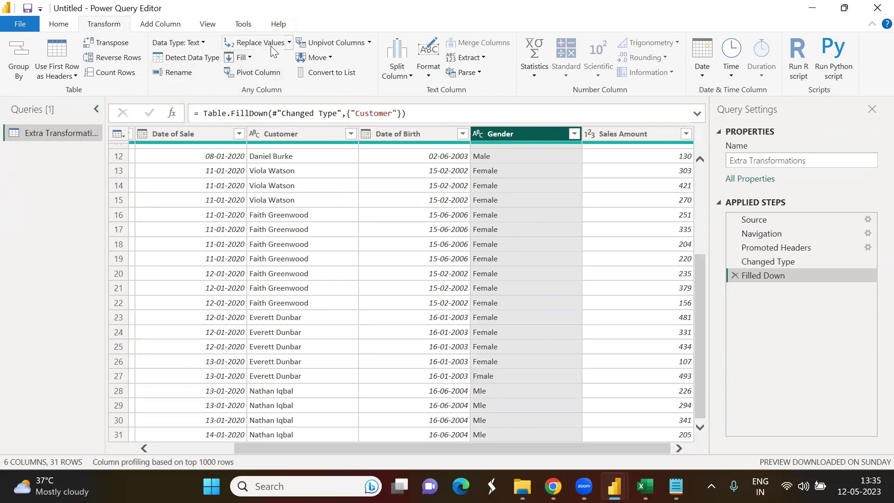
left_click(256, 45)
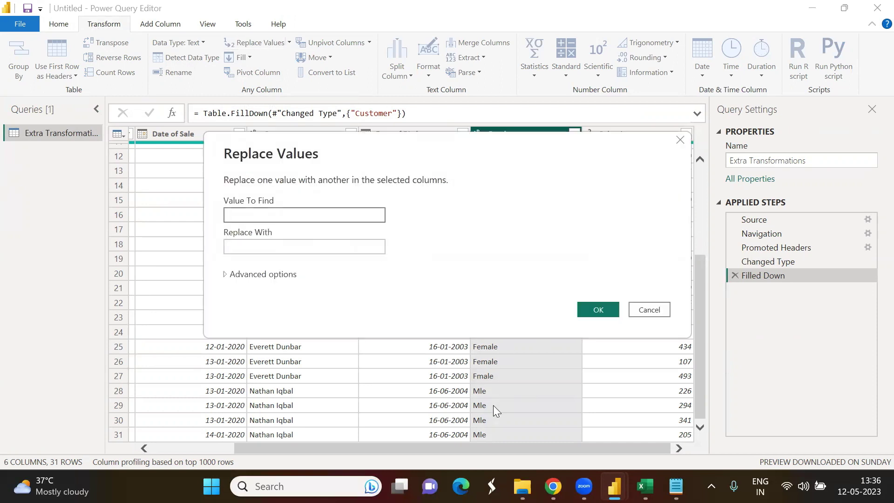
type("Mle")
left_click(247, 246)
type("Male")
left_click_drag(228, 247, 247, 250)
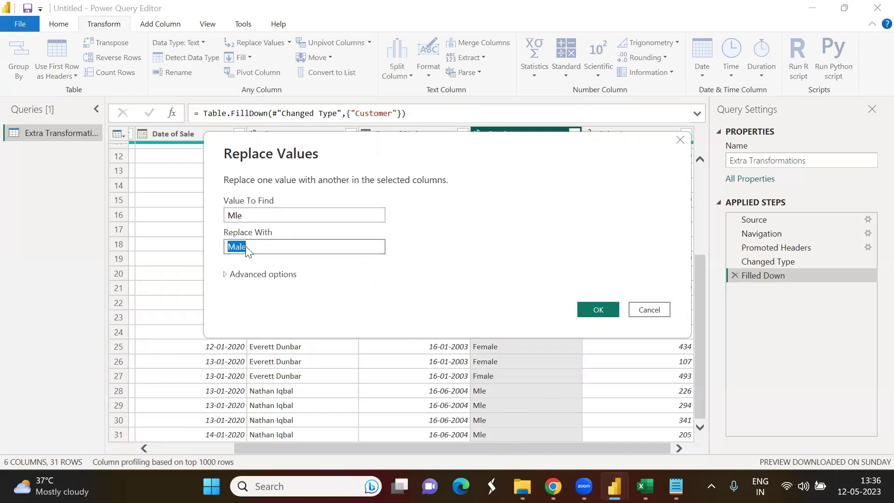
left_click(240, 251)
left_click(599, 310)
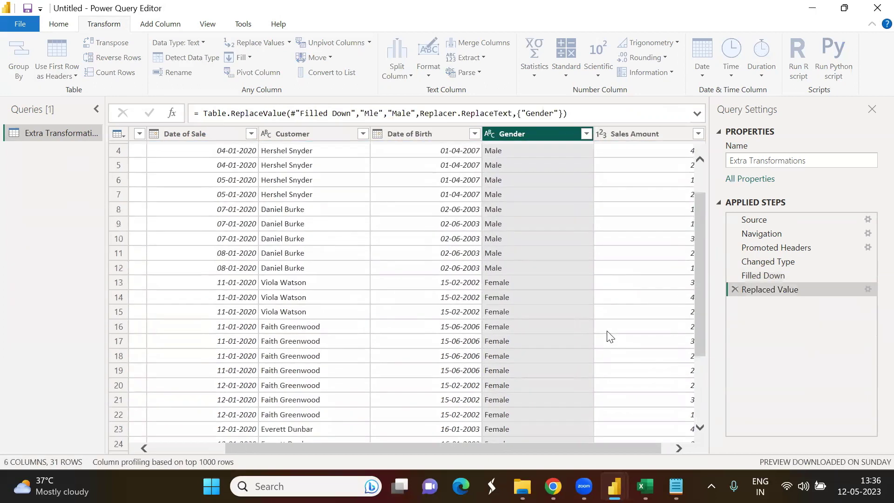
- Check the Gender values in rows 27 to 30 after the replacement
scroll(610, 335, "down", 3)
left_click(508, 390)
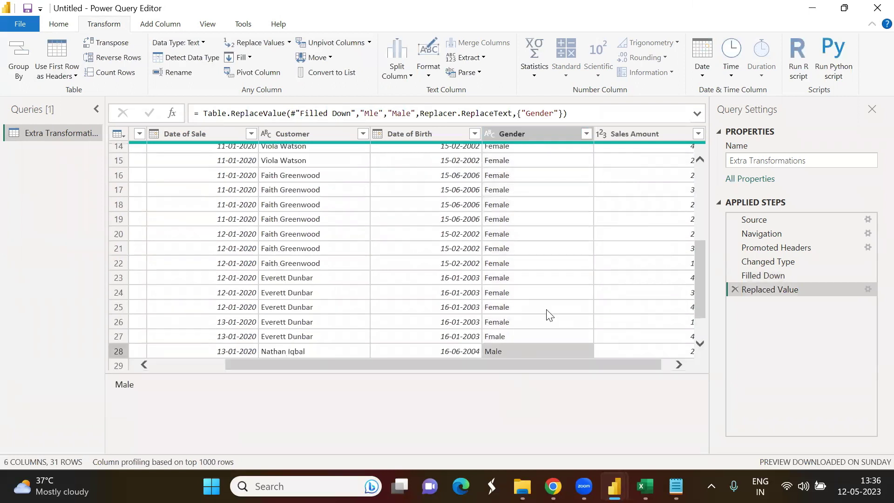
scroll(549, 315, "down", 1)
left_click(518, 321)
left_click(511, 336)
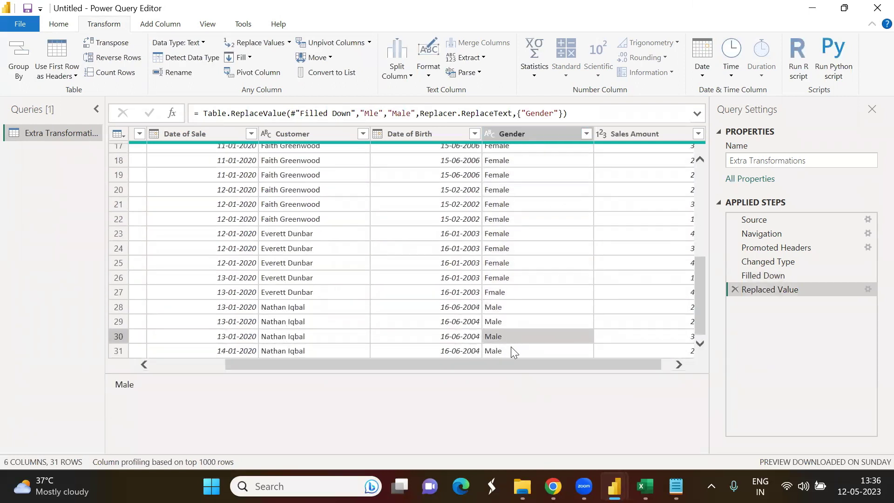
left_click(515, 293)
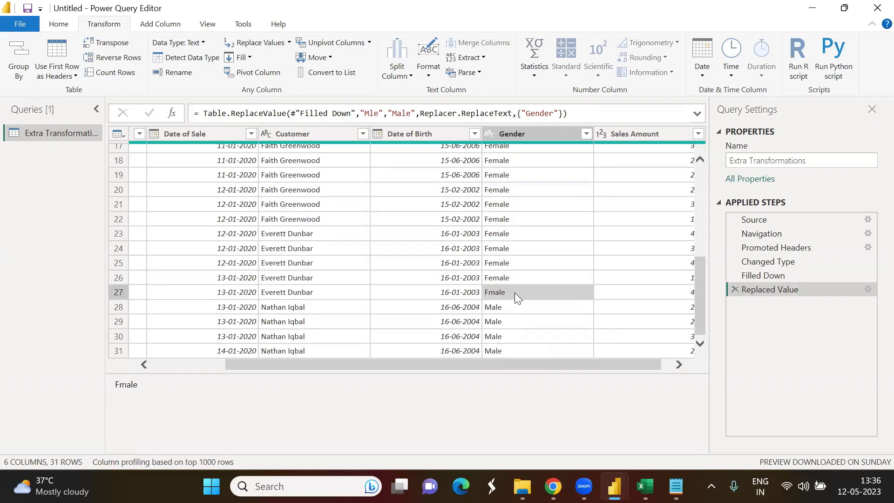
- Replace the value "Fmale" with "Female" in the Gender column
left_click(535, 133)
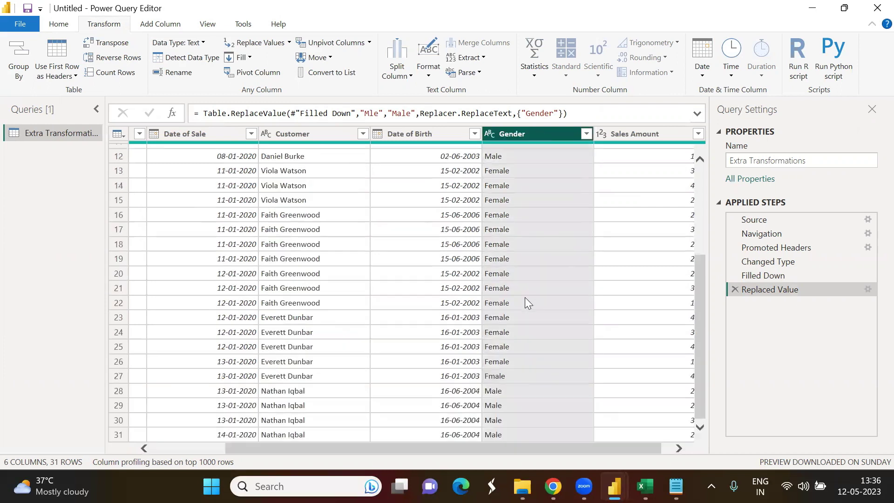
left_click(255, 45)
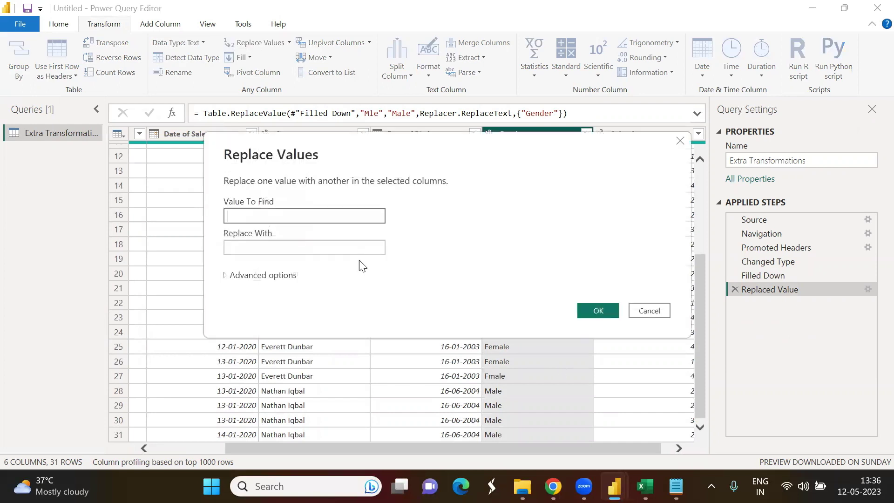
type("Fmale")
left_click(250, 246)
type("Fe")
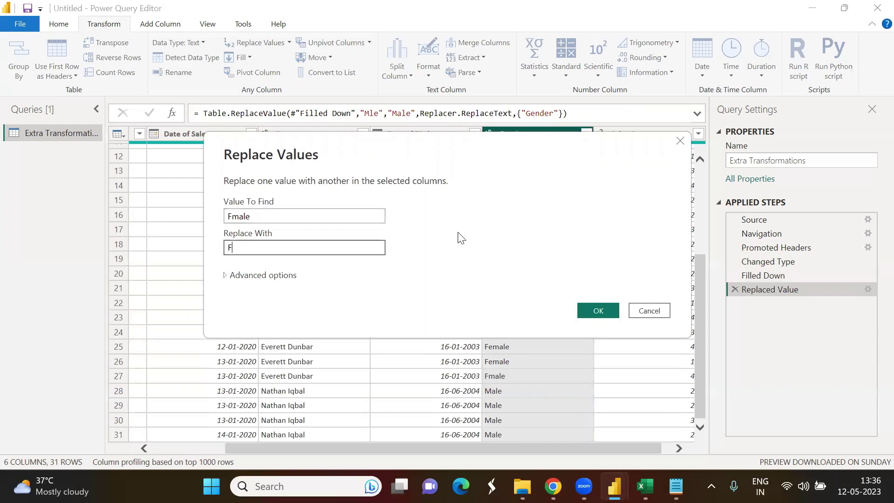
type("male")
left_click(598, 310)
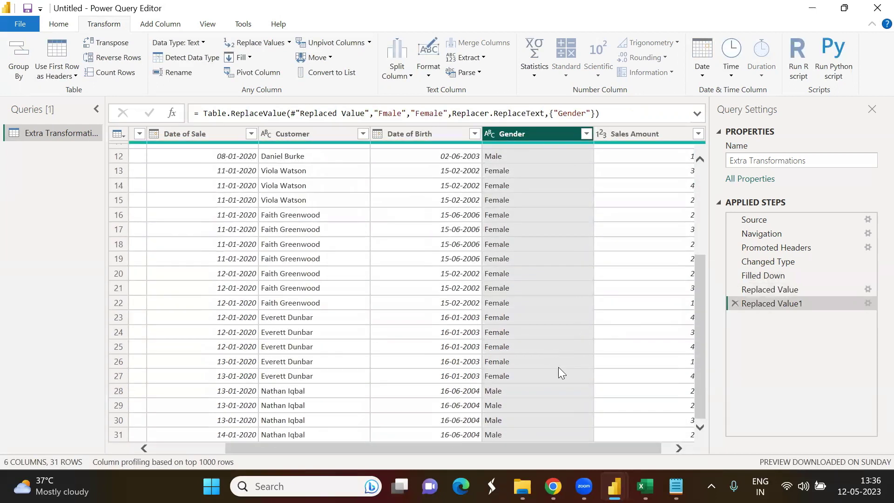
- Check the Gender value in row 27 and review the cleaned Customer and Gender columns across the table
left_click(512, 376)
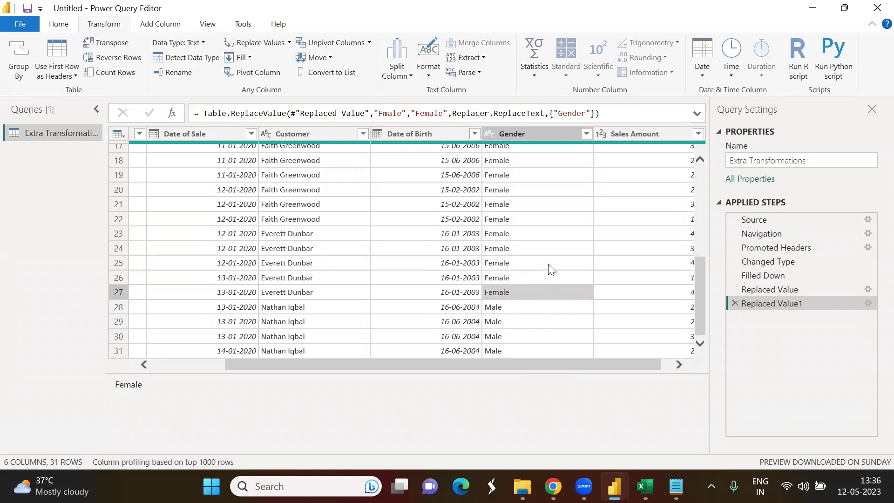
scroll(549, 268, "up", 5)
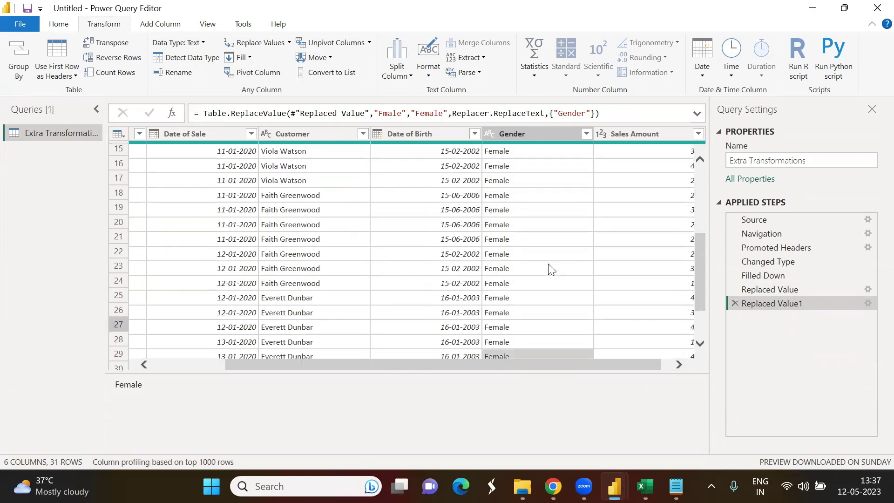
left_click(302, 182)
left_click(308, 135)
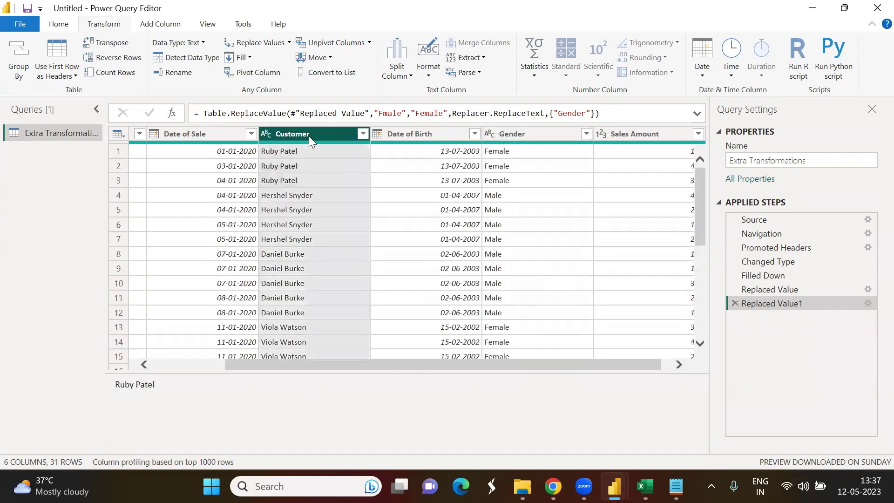
left_click(532, 133)
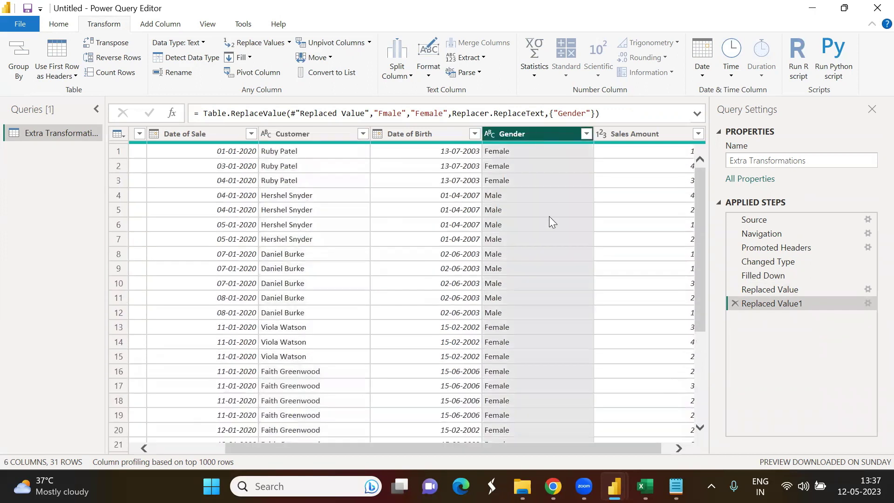
scroll(549, 218, "down", 4)
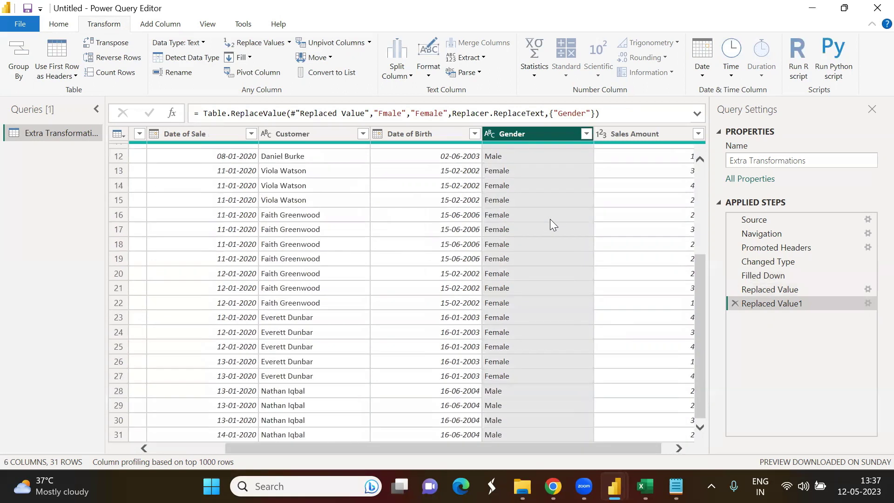
scroll(551, 220, "up", 4)
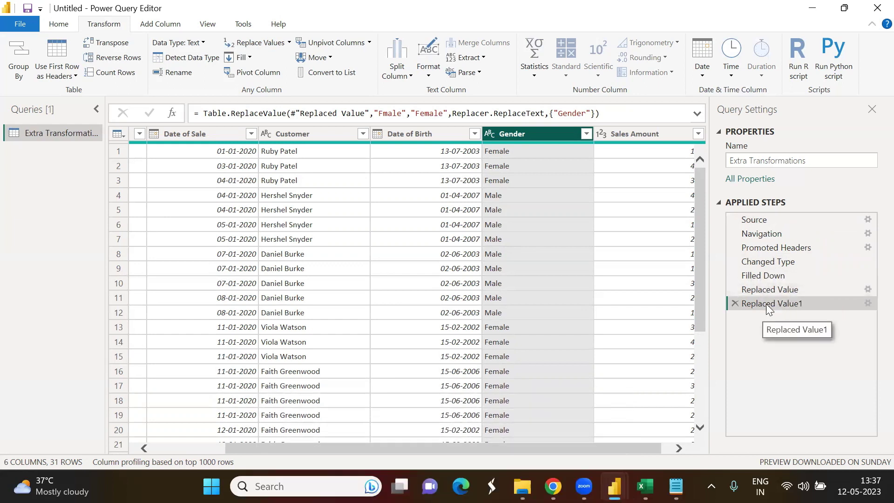
- Compare the Gender column at the Replaced Value and Replaced Value1 applied steps, down to the last rows
scroll(495, 307, "down", 4)
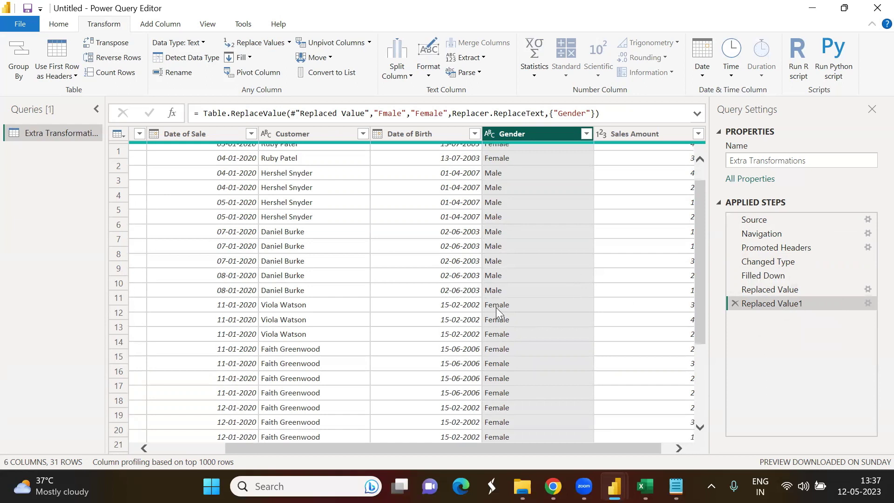
scroll(524, 369, "up", 4)
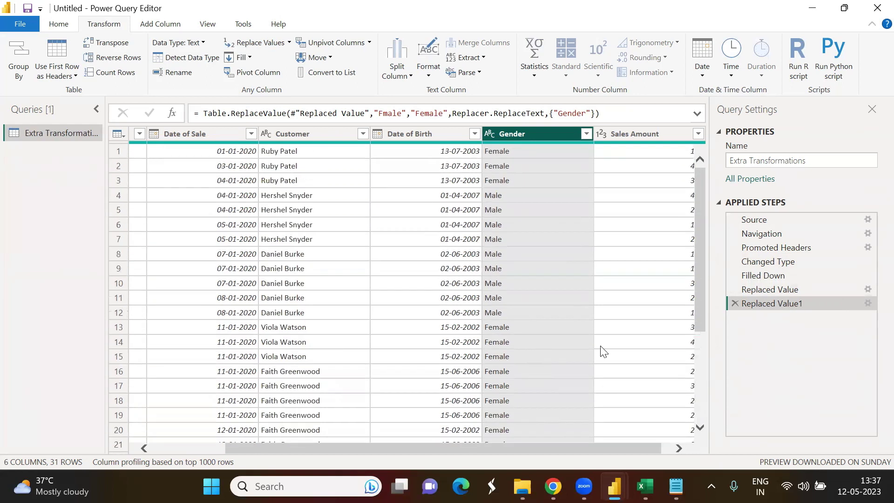
left_click(775, 289)
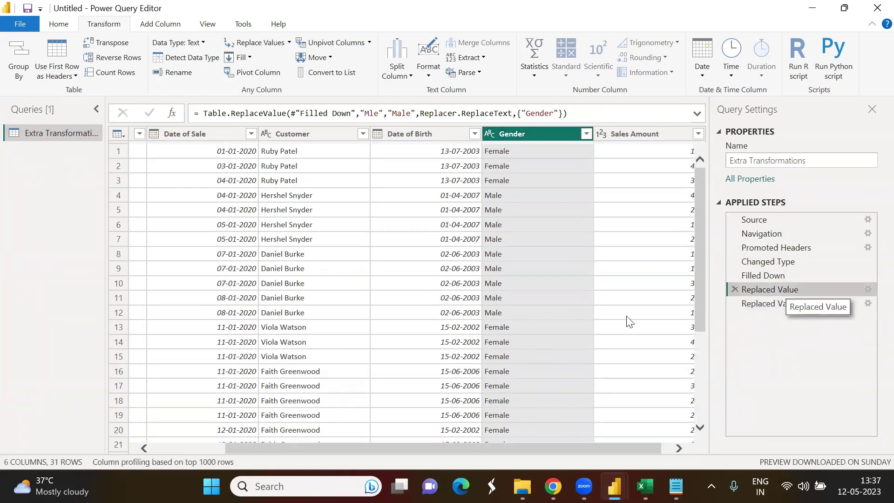
scroll(536, 353, "down", 4)
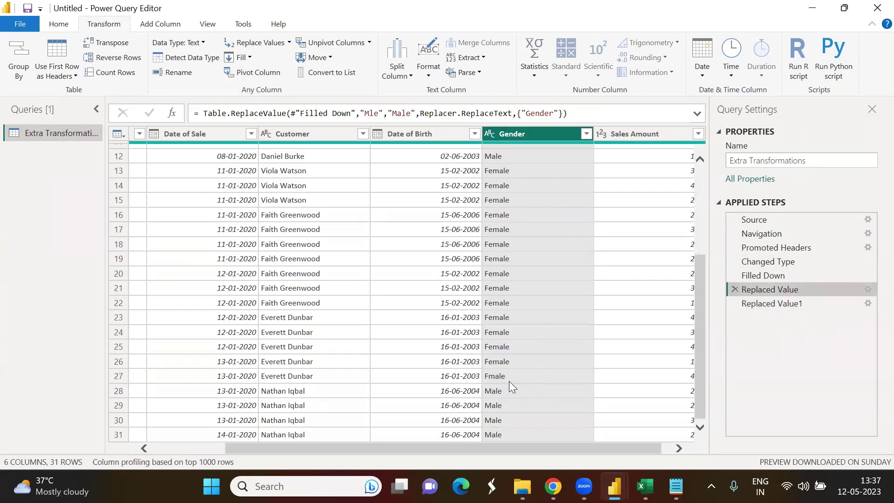
left_click(792, 309)
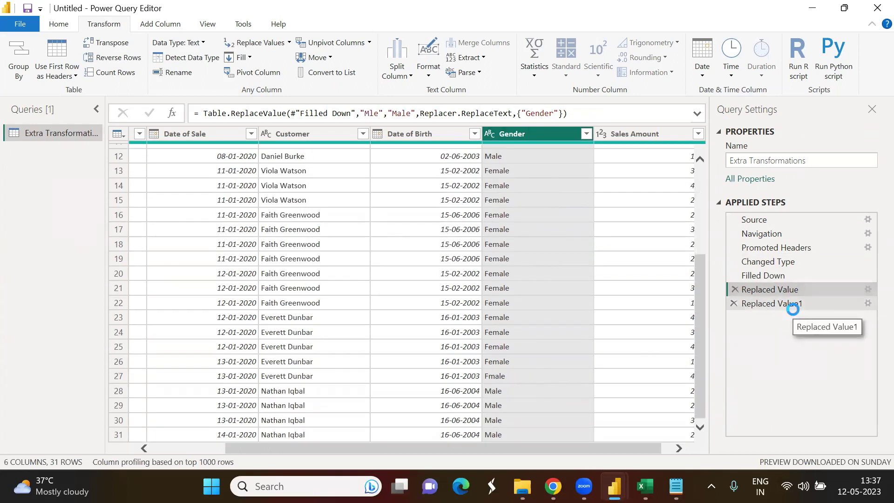
scroll(563, 361, "down", 4)
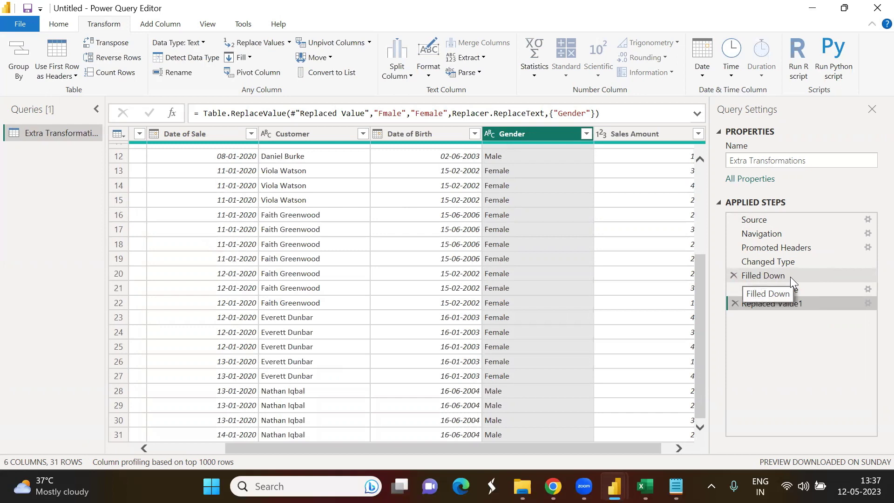
scroll(393, 337, "up", 4)
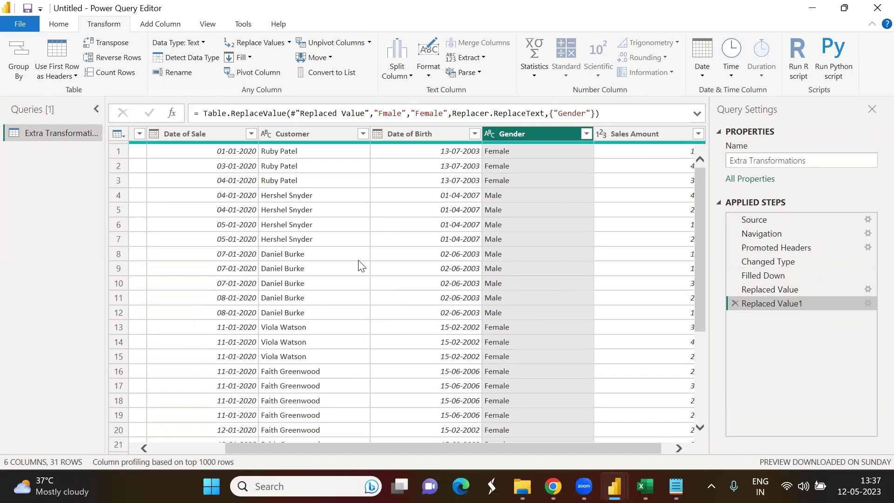
- Review the Customer and ID columns of the cleaned table, and switch to the Notepad note holding the video title
left_click(195, 448)
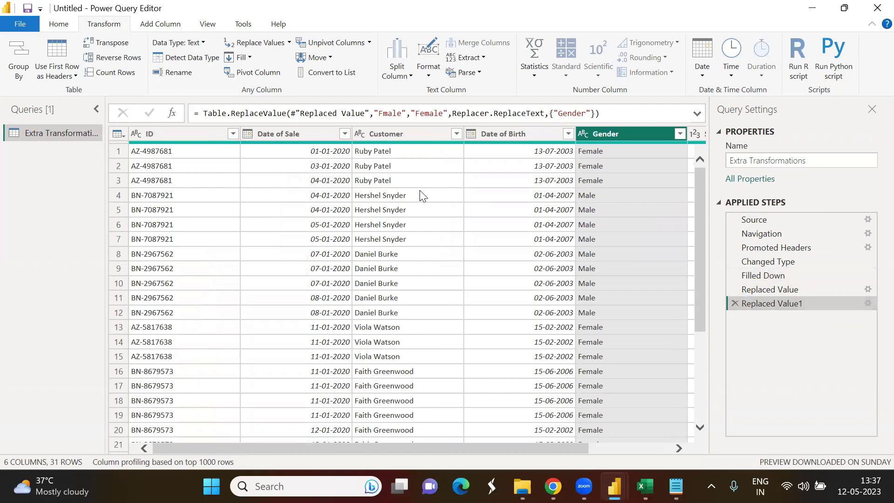
left_click(418, 135)
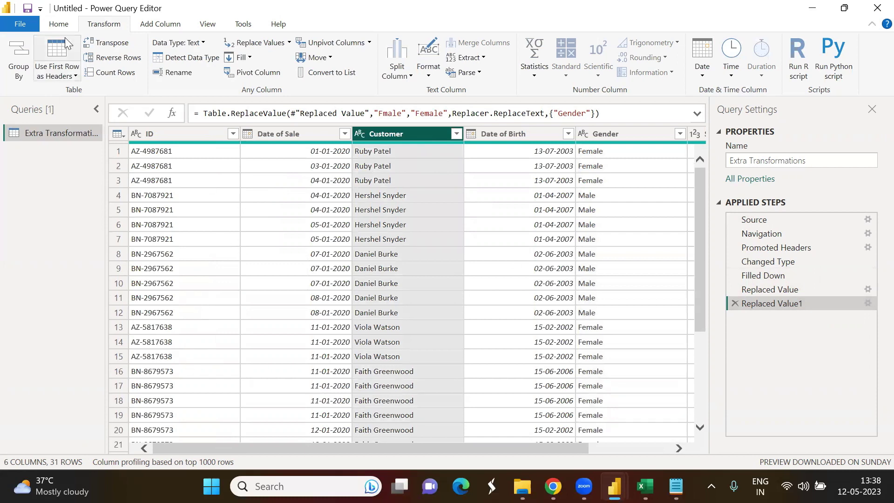
left_click(59, 24)
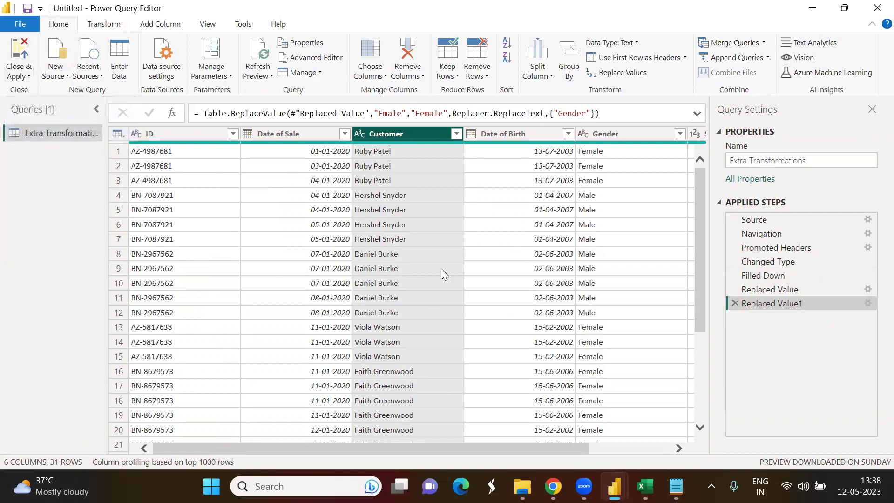
left_click(202, 136)
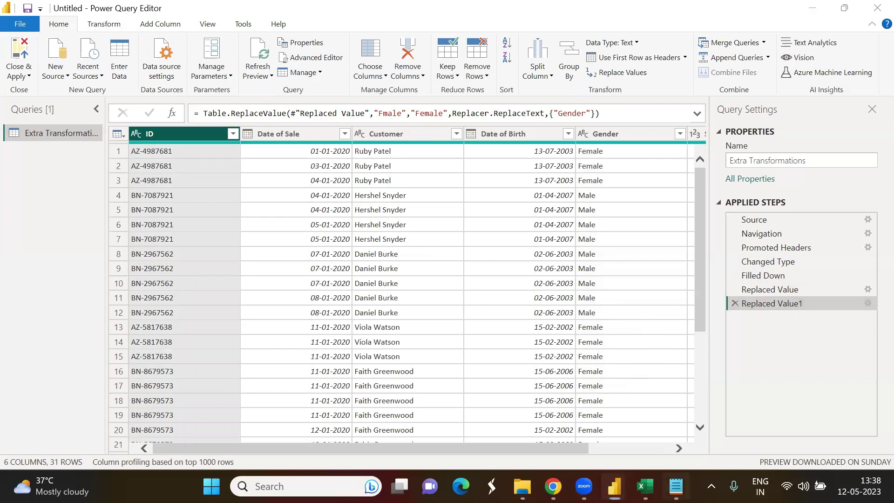
left_click(676, 486)
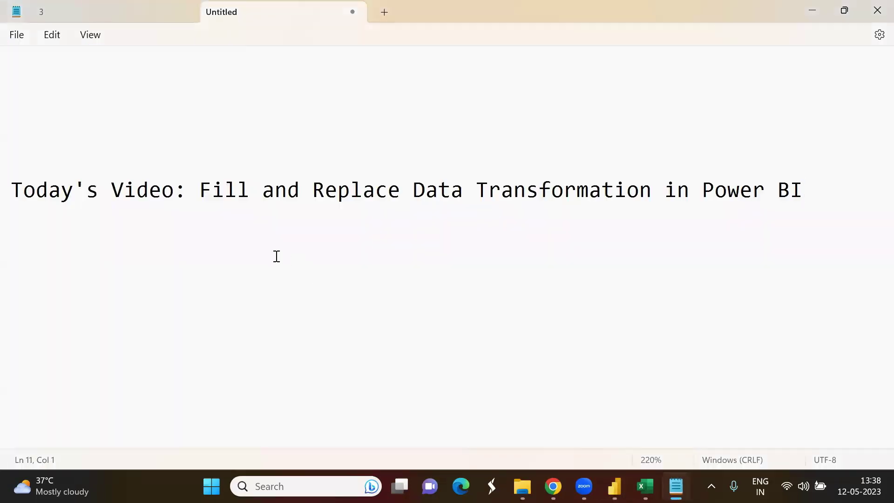